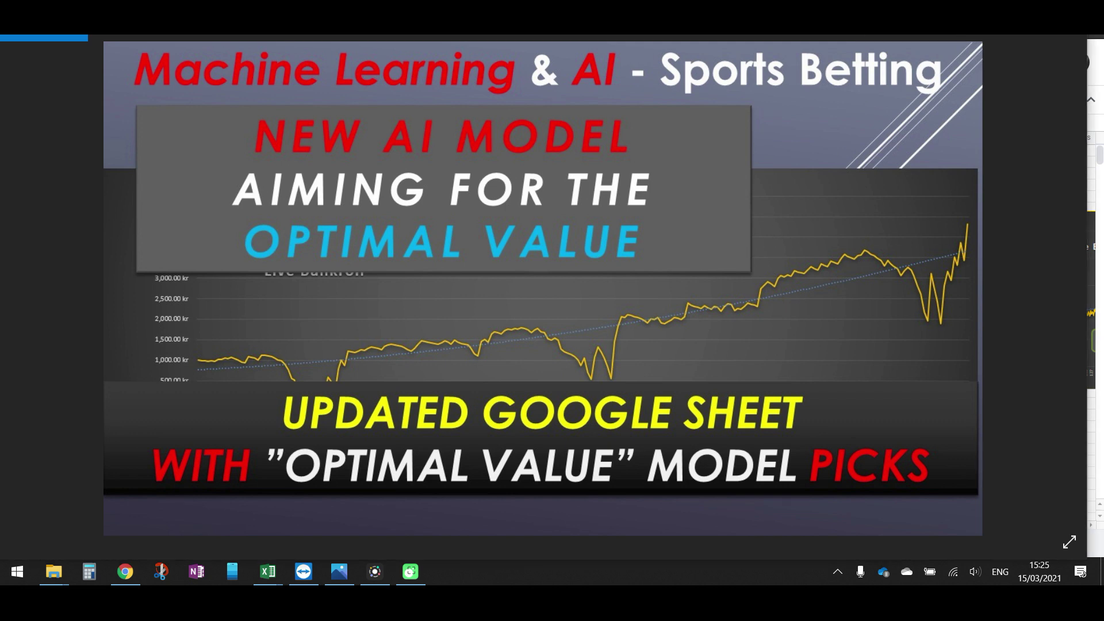
Bring the Google Sheets pick log back into view and scroll across its columns
{"action": "key", "text": "alt+Tab"}
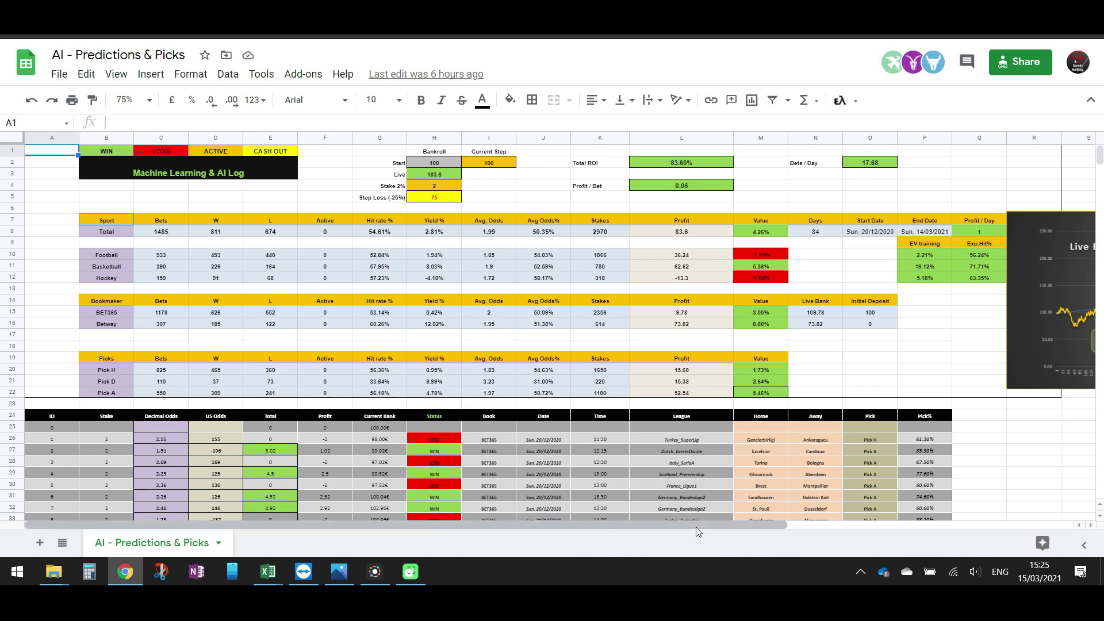
{"action": "left_click_drag", "start_coordinate": [696, 526], "coordinate": [999, 523]}
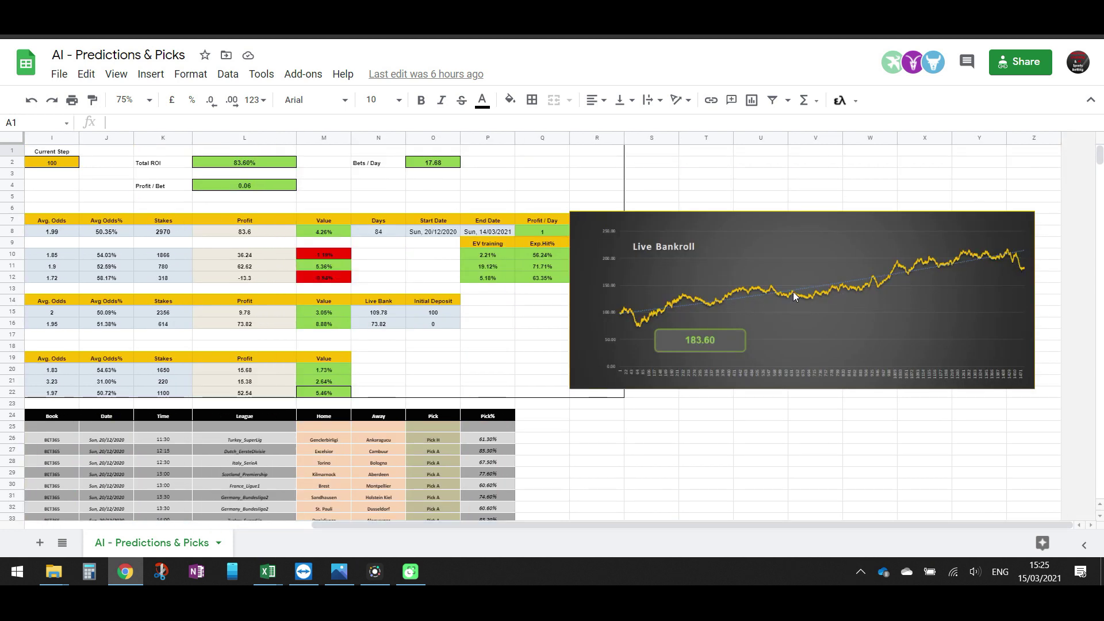
{"action": "left_click_drag", "start_coordinate": [940, 522], "coordinate": [700, 561]}
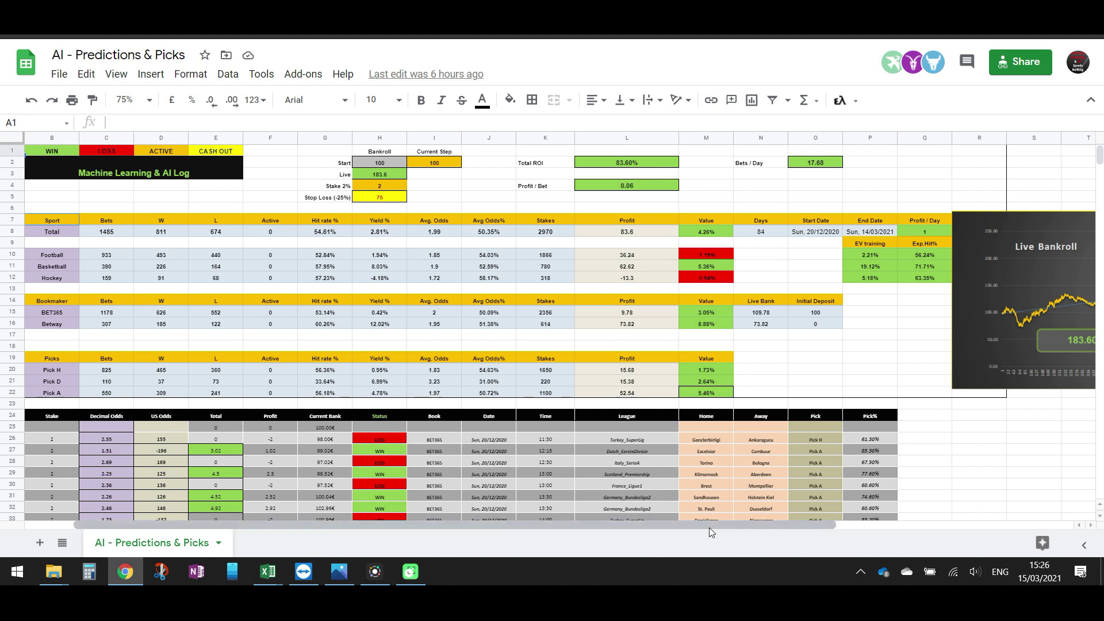
{"action": "left_click_drag", "start_coordinate": [709, 527], "coordinate": [1023, 525]}
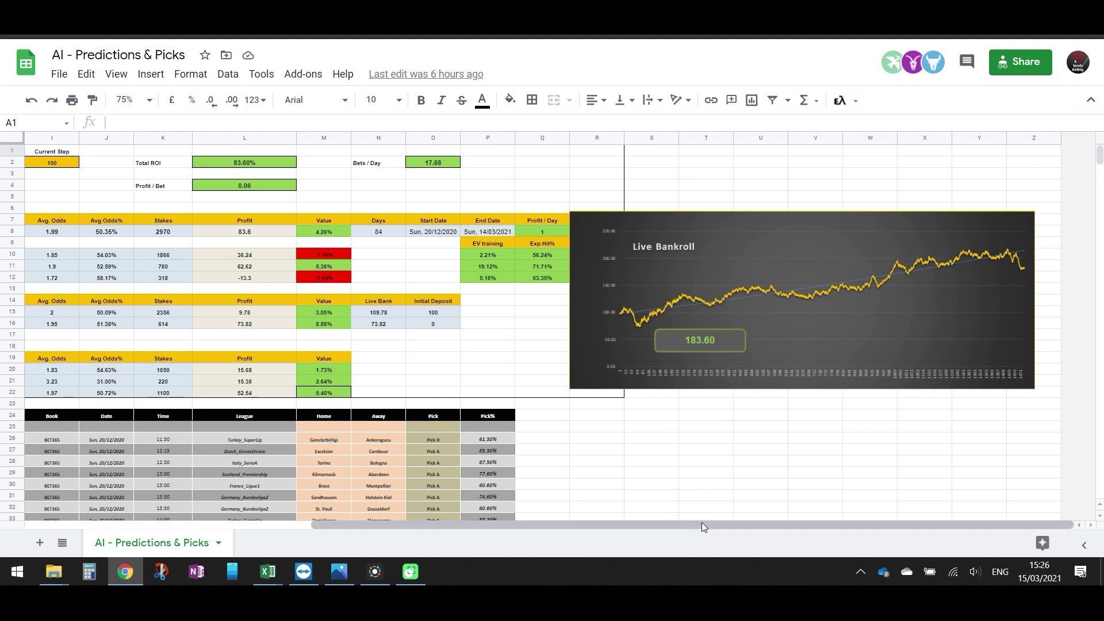
{"action": "left_click_drag", "start_coordinate": [699, 524], "coordinate": [413, 523]}
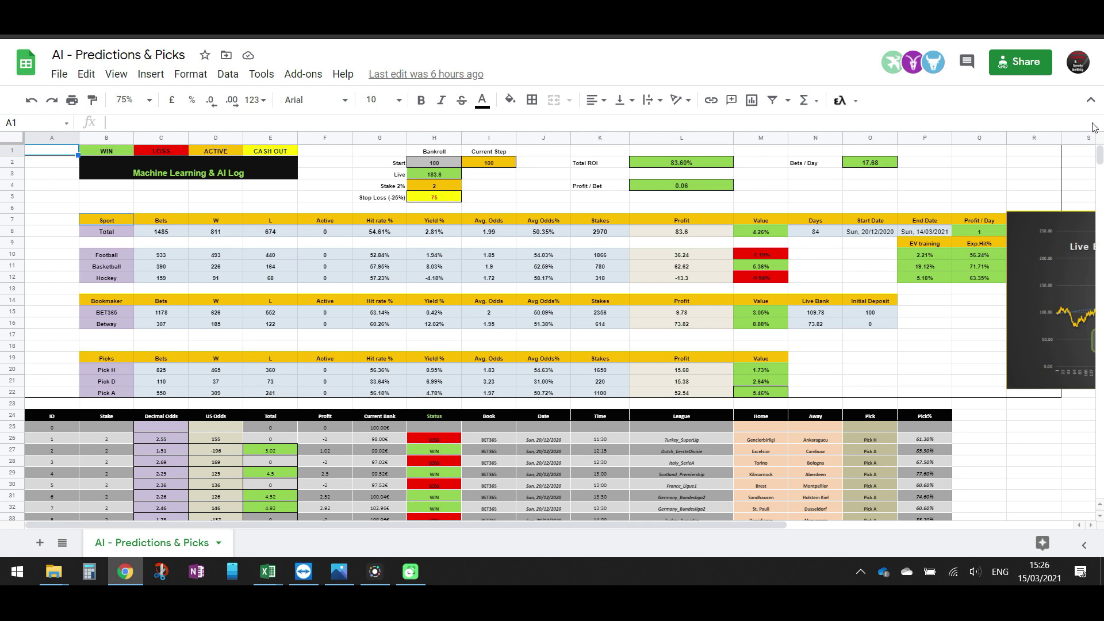
Scroll to the log's last rows and reopen the sports-betting promo image
{"action": "left_click_drag", "start_coordinate": [1099, 153], "coordinate": [1099, 494]}
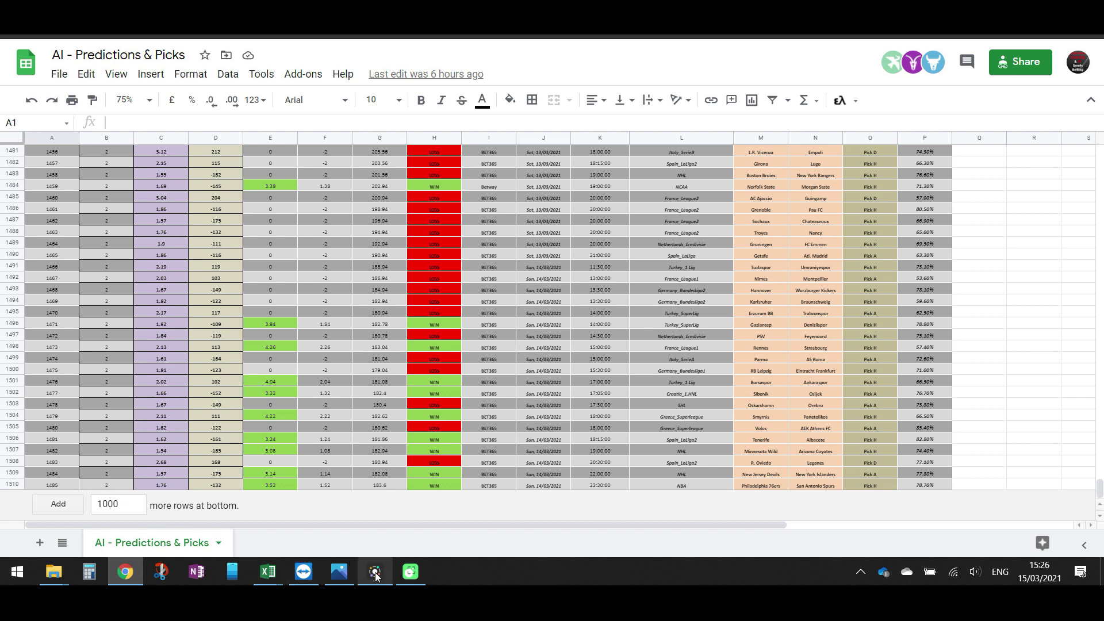
{"action": "mouse_move", "coordinate": [375, 575]}
{"action": "left_click", "coordinate": [339, 572]}
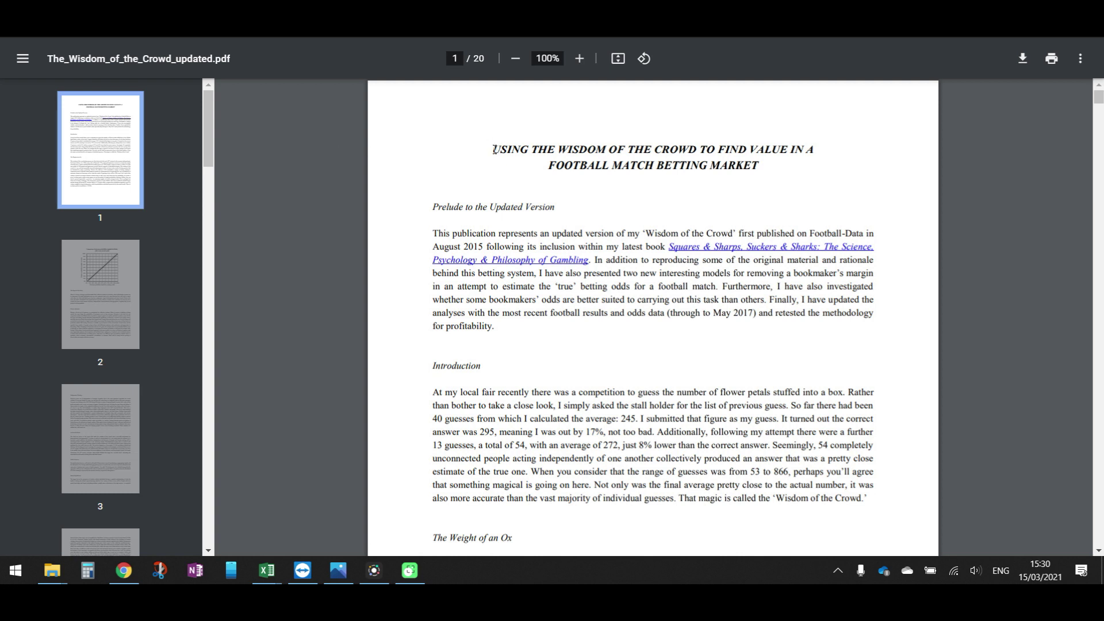
Highlight the paper's title line and begin scrolling down the PDF
{"action": "left_click_drag", "start_coordinate": [495, 150], "coordinate": [805, 155]}
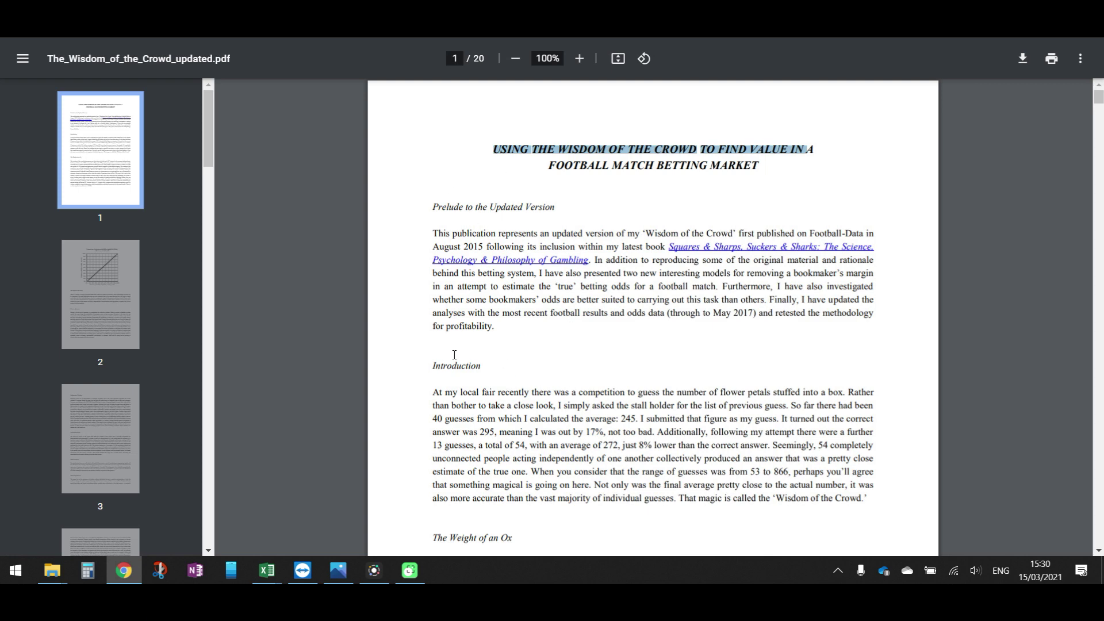
{"action": "scroll", "coordinate": [492, 369], "scroll_direction": "down", "scroll_amount": 4}
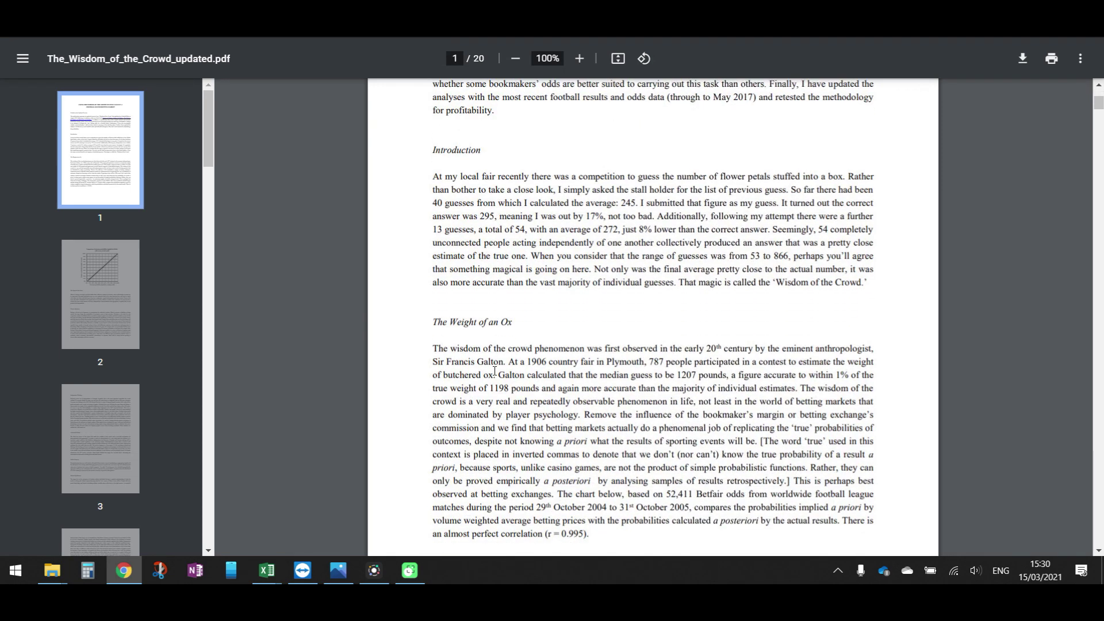
{"action": "scroll", "coordinate": [495, 371], "scroll_direction": "down", "scroll_amount": 4}
{"action": "scroll", "coordinate": [494, 370], "scroll_direction": "up", "scroll_amount": 1}
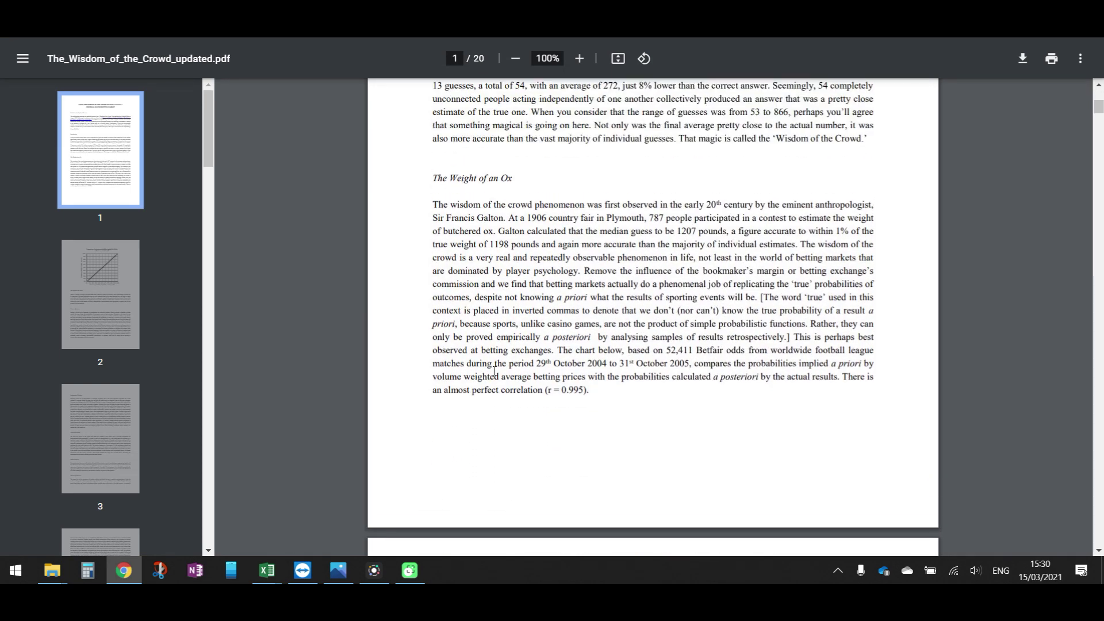
{"action": "scroll", "coordinate": [494, 371], "scroll_direction": "down", "scroll_amount": 6}
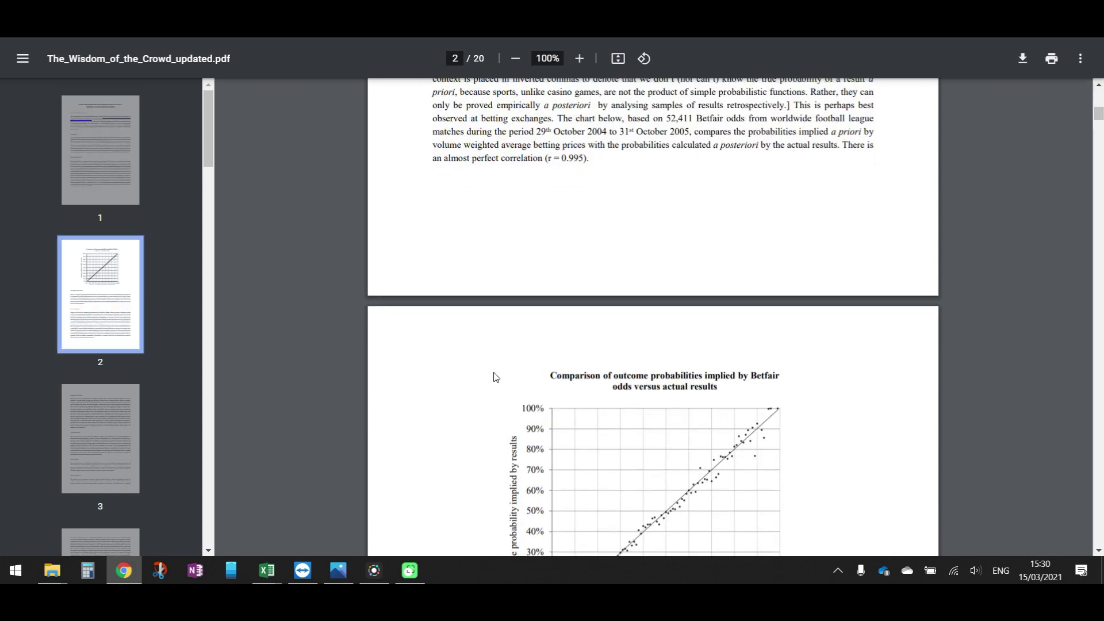
Continue to page 6 and highlight the 'Margin Weights Proportional to the Odds' heading
{"action": "scroll", "coordinate": [494, 377], "scroll_direction": "down", "scroll_amount": 20}
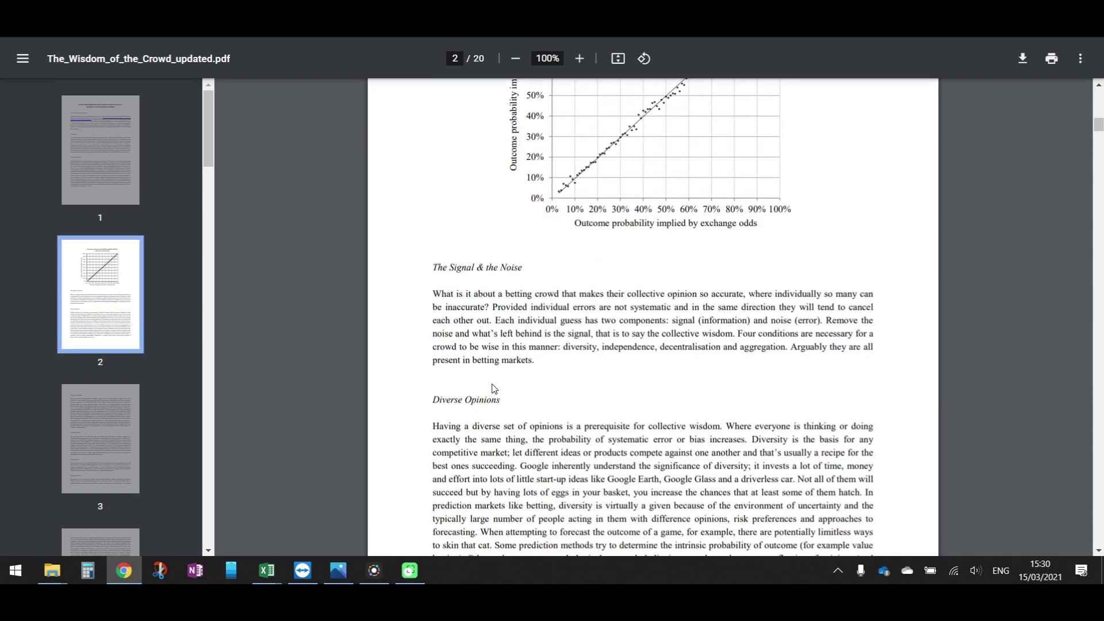
{"action": "scroll", "coordinate": [488, 380], "scroll_direction": "down", "scroll_amount": 20}
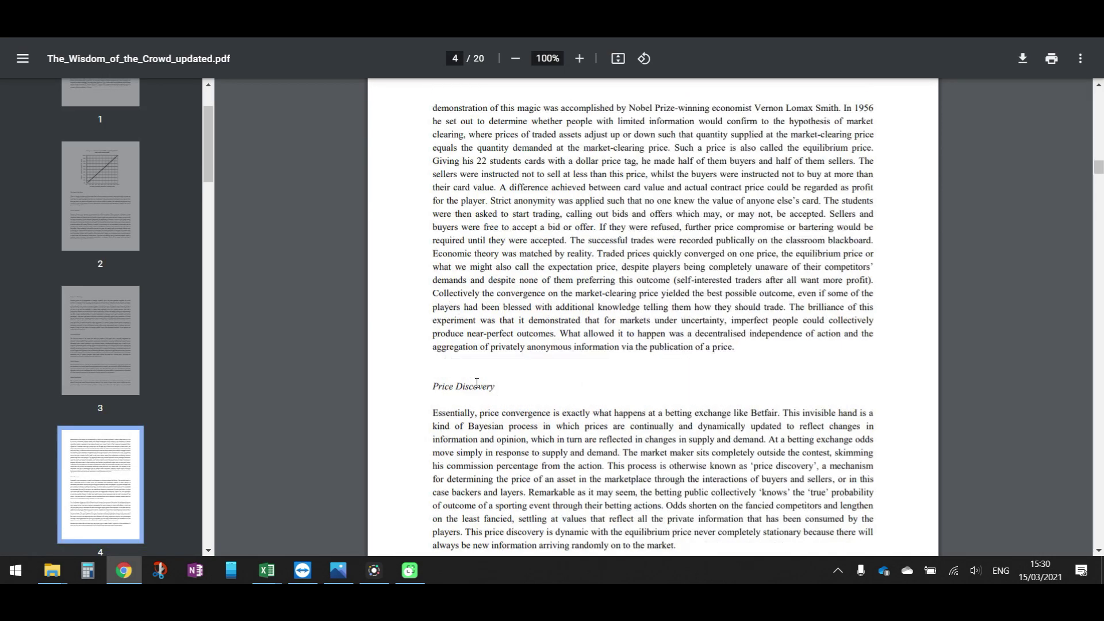
{"action": "scroll", "coordinate": [477, 378], "scroll_direction": "down", "scroll_amount": 6}
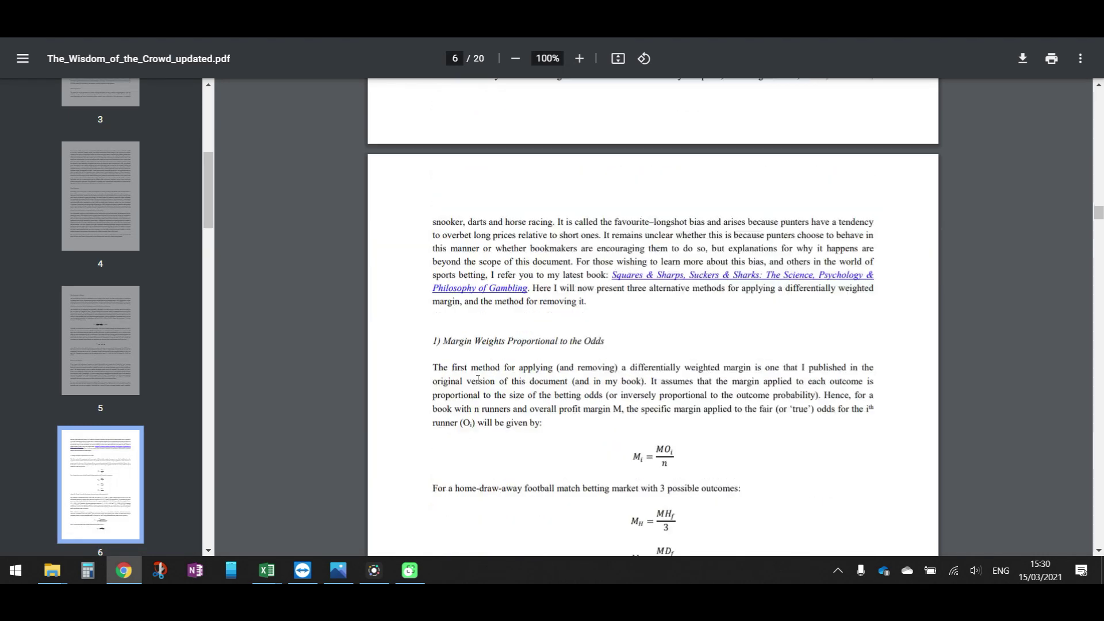
{"action": "scroll", "coordinate": [478, 345], "scroll_direction": "up", "scroll_amount": 3}
{"action": "scroll", "coordinate": [479, 295], "scroll_direction": "down", "scroll_amount": 1}
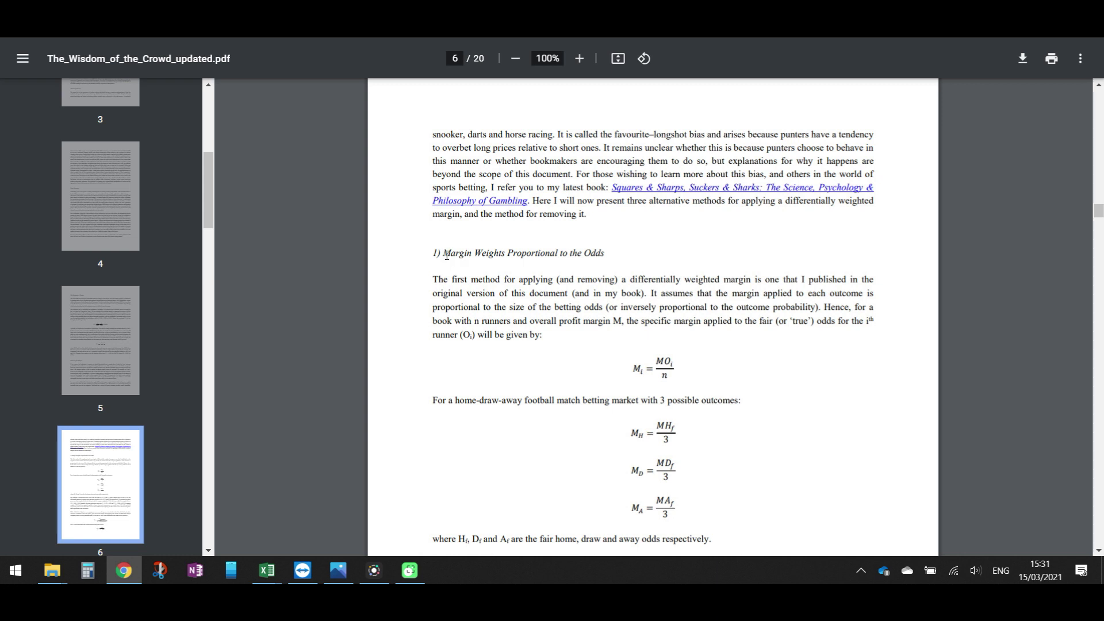
{"action": "left_click_drag", "start_coordinate": [447, 254], "coordinate": [542, 256]}
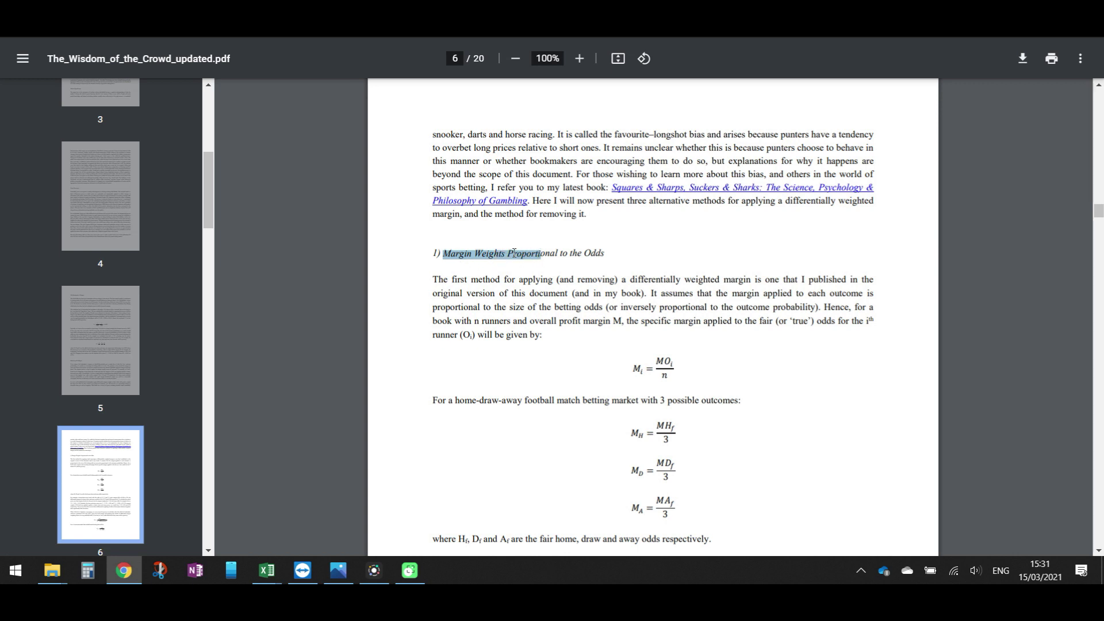
Highlight 'to the Odds' in the Margin Weights heading, then scroll to the odds ratio formula
{"action": "left_click_drag", "start_coordinate": [563, 255], "coordinate": [587, 257]}
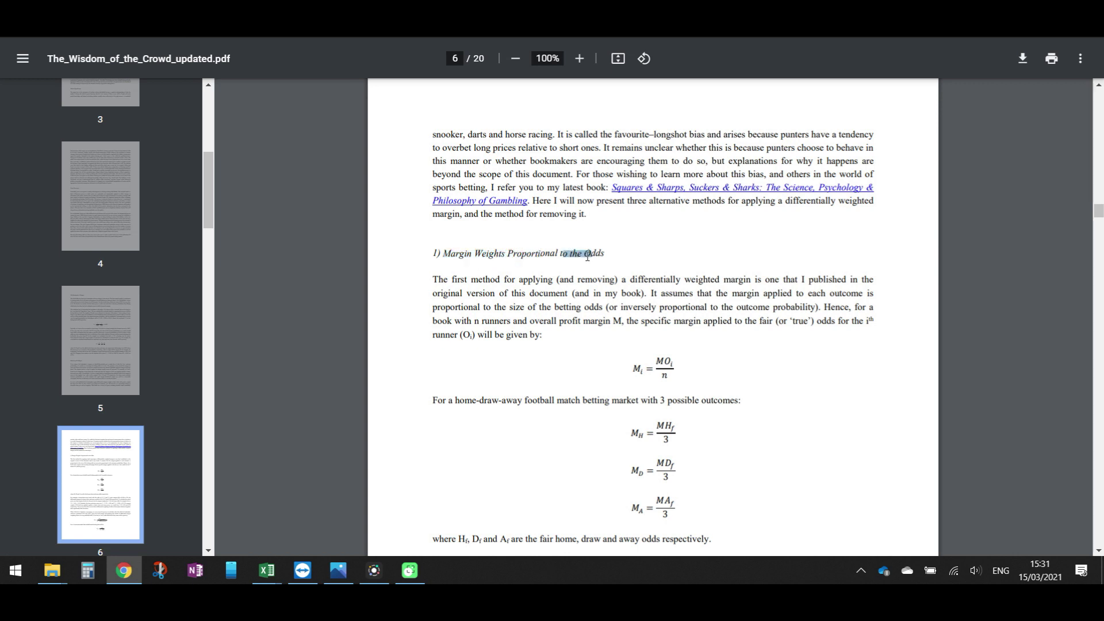
{"action": "scroll", "coordinate": [561, 290], "scroll_direction": "down", "scroll_amount": 1}
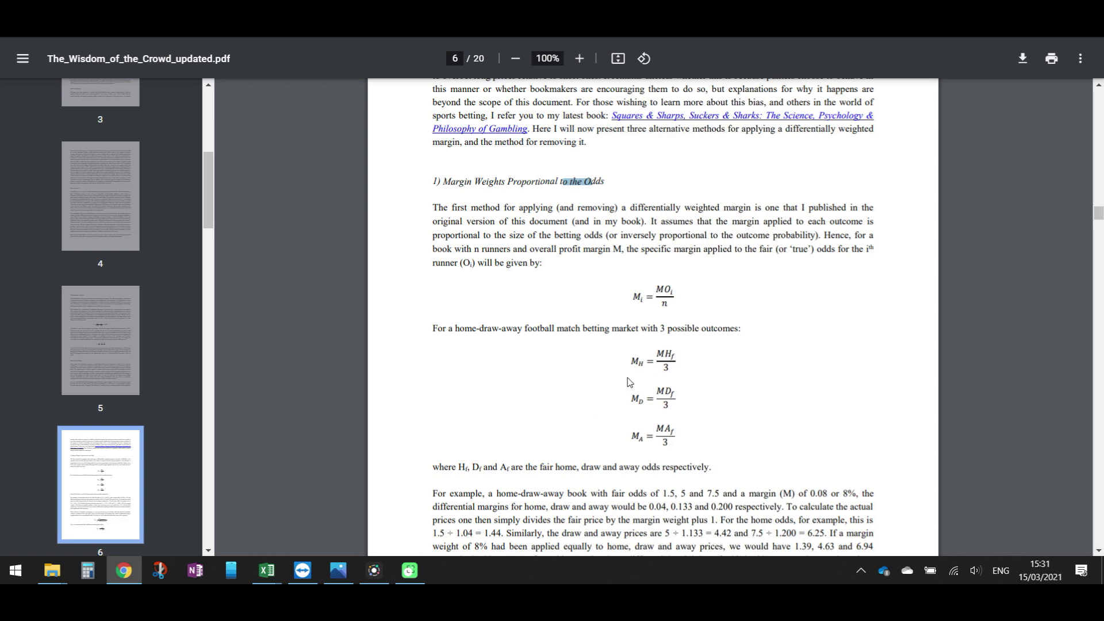
{"action": "scroll", "coordinate": [629, 382], "scroll_direction": "down", "scroll_amount": 5}
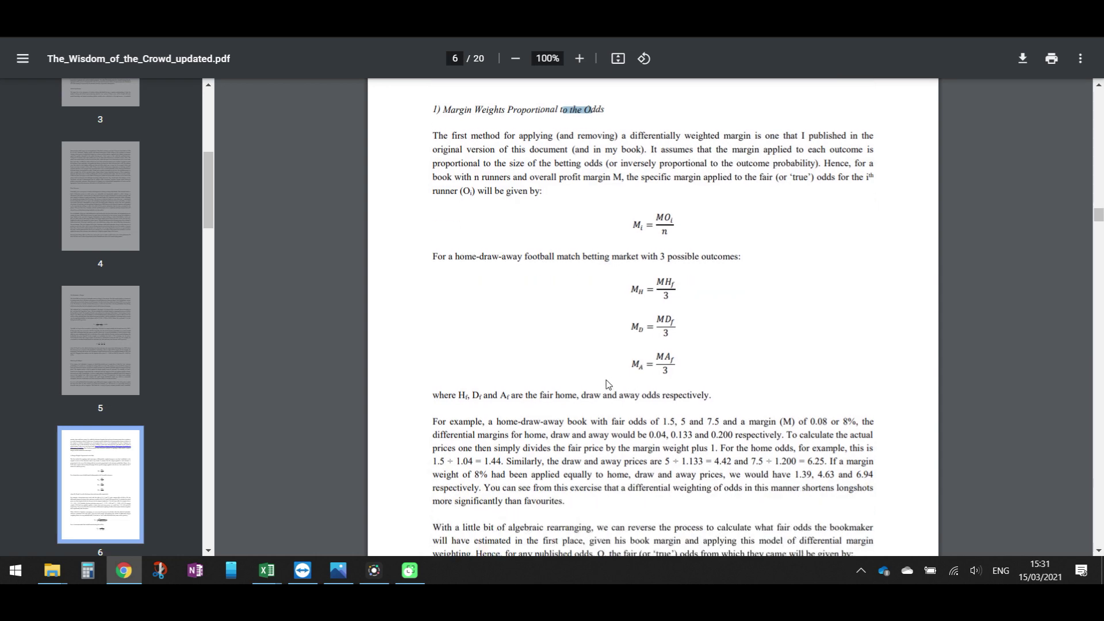
{"action": "scroll", "coordinate": [659, 343], "scroll_direction": "down", "scroll_amount": 13}
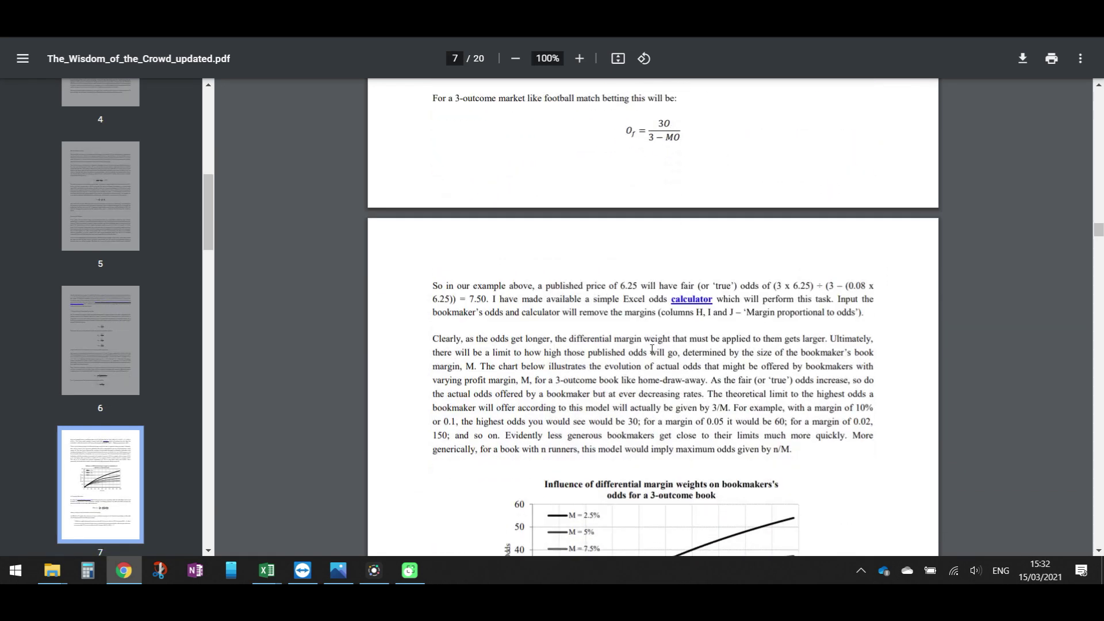
{"action": "scroll", "coordinate": [649, 345], "scroll_direction": "down", "scroll_amount": 2}
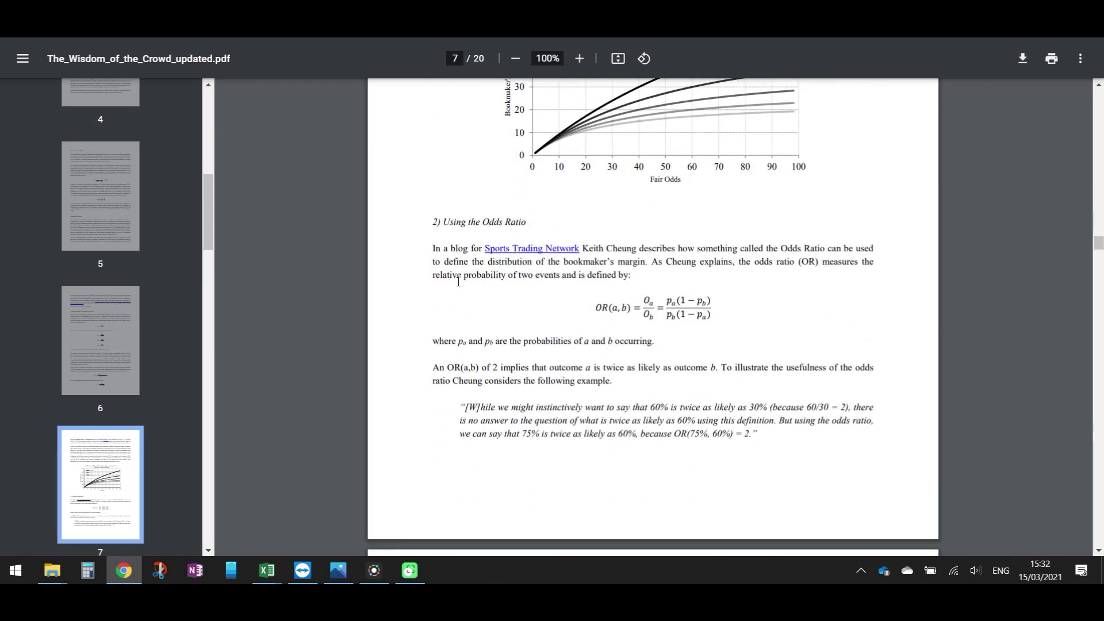
Highlight the OR(a, b) equation, then scroll ahead and back to page 7
{"action": "left_click_drag", "start_coordinate": [595, 307], "coordinate": [700, 314]}
{"action": "left_click", "coordinate": [701, 314]}
{"action": "scroll", "coordinate": [579, 410], "scroll_direction": "down", "scroll_amount": 3}
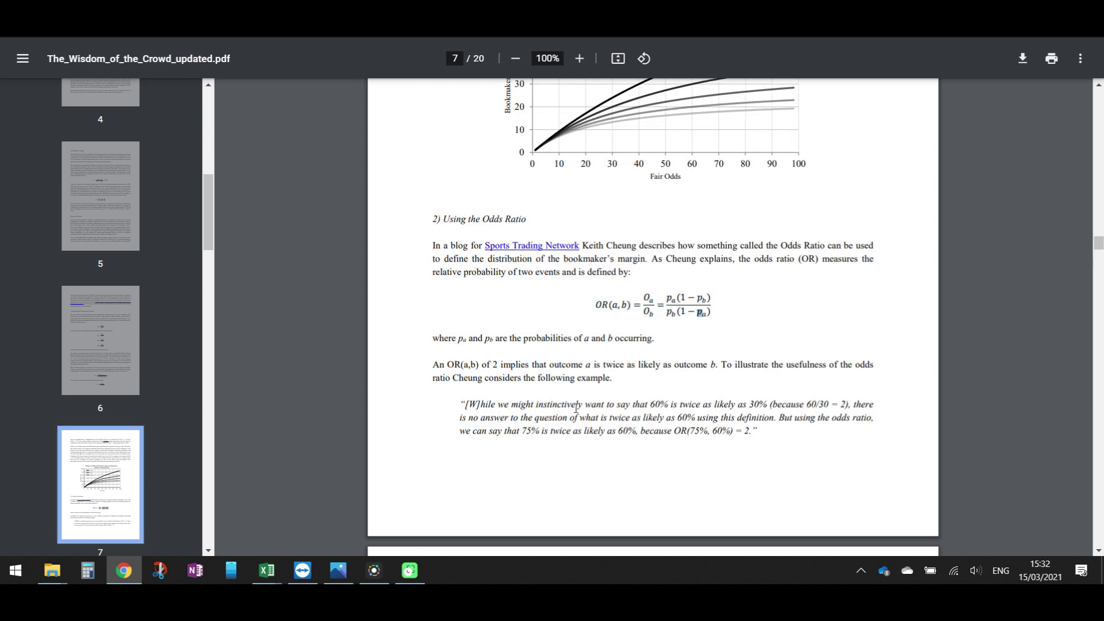
{"action": "scroll", "coordinate": [579, 409], "scroll_direction": "down", "scroll_amount": 15}
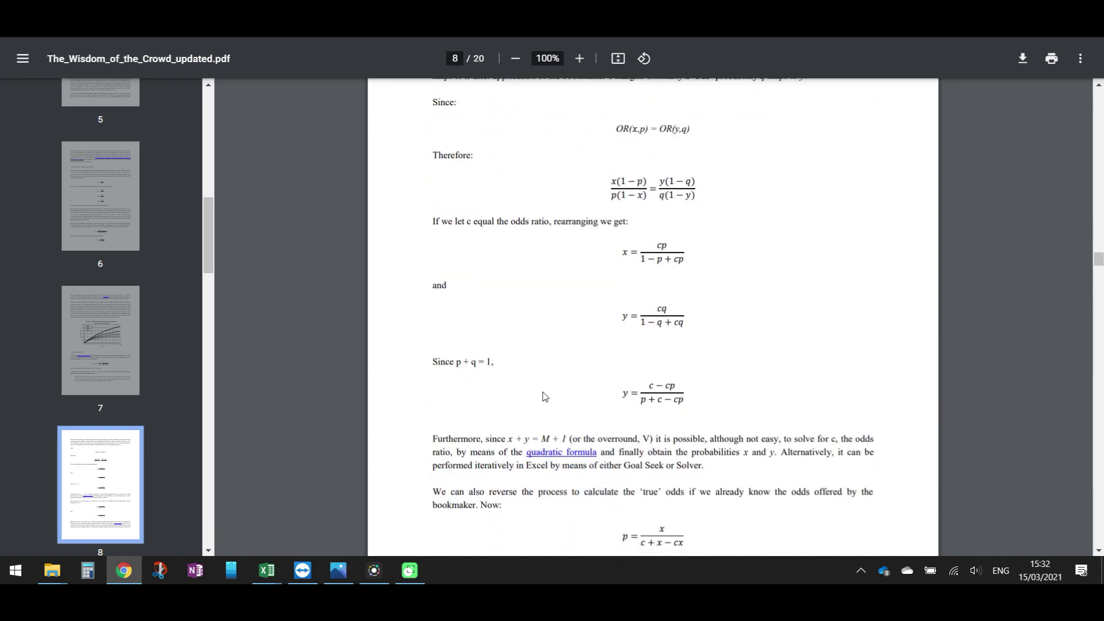
{"action": "scroll", "coordinate": [544, 396], "scroll_direction": "down", "scroll_amount": 9}
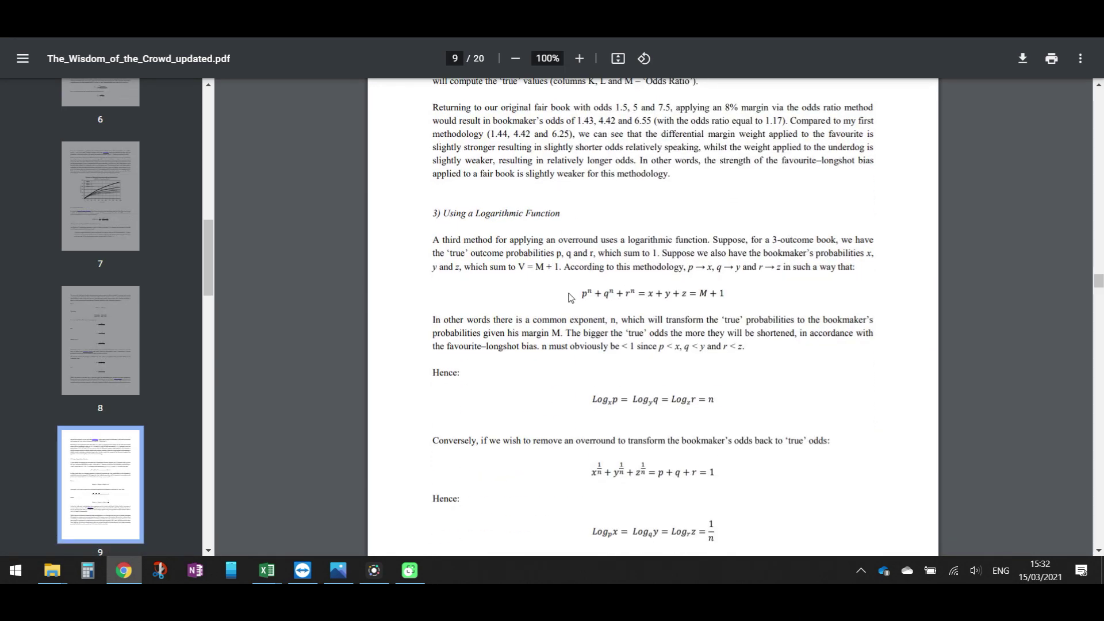
{"action": "scroll", "coordinate": [585, 295], "scroll_direction": "down", "scroll_amount": 5}
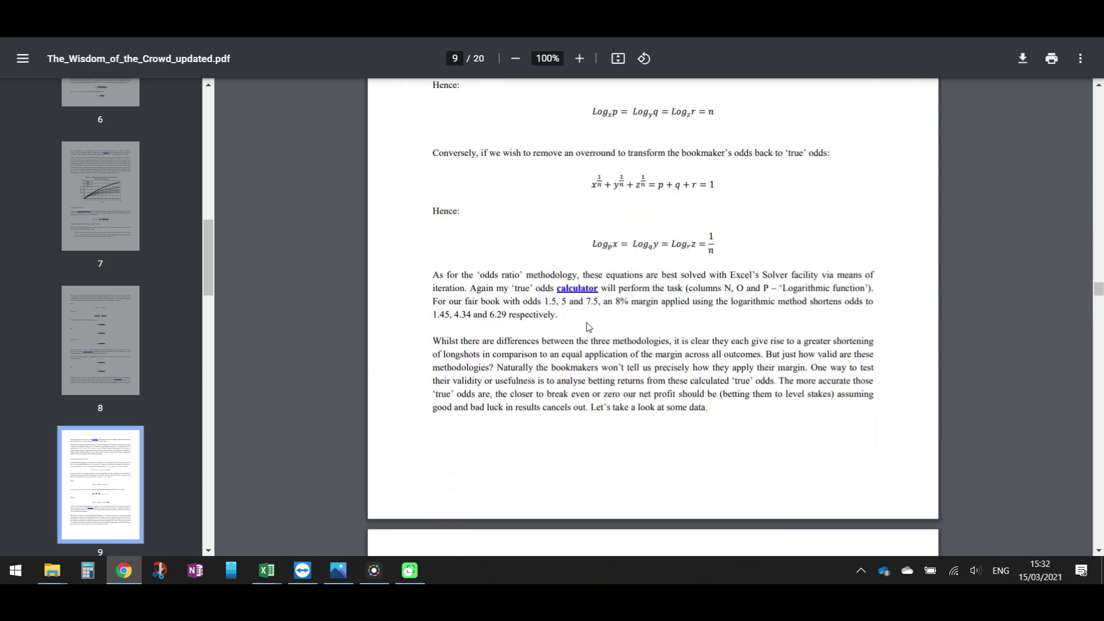
{"action": "scroll", "coordinate": [621, 295], "scroll_direction": "up", "scroll_amount": 4}
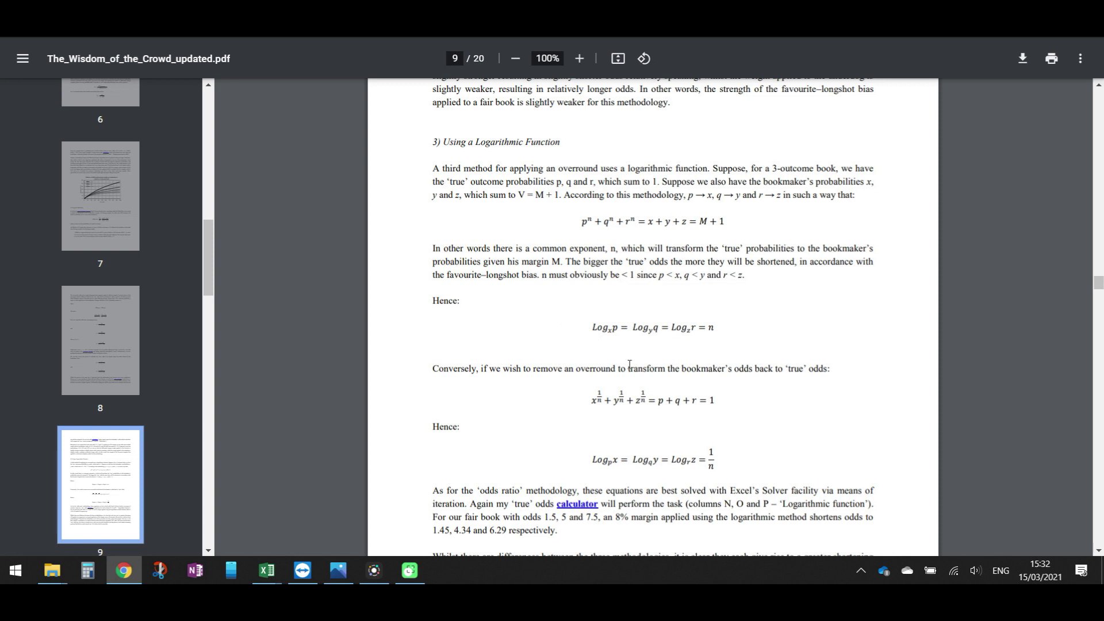
{"action": "scroll", "coordinate": [553, 265], "scroll_direction": "up", "scroll_amount": 1}
{"action": "scroll", "coordinate": [509, 266], "scroll_direction": "up", "scroll_amount": 1}
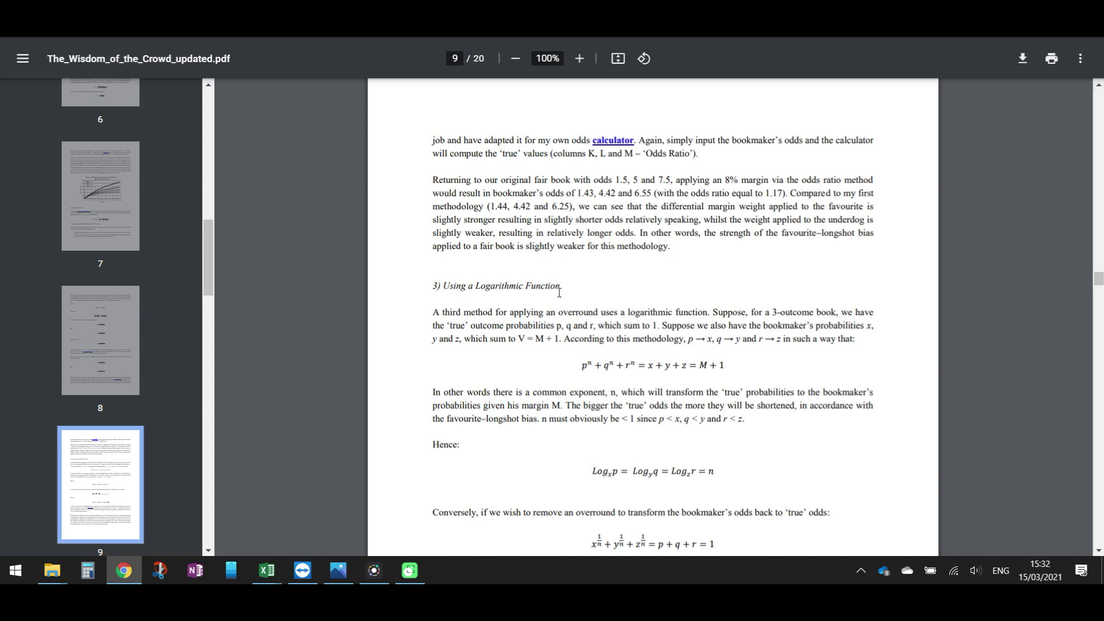
{"action": "scroll", "coordinate": [555, 322], "scroll_direction": "up", "scroll_amount": 11}
Scroll back through pages 8–6, then down to page 9's '3) Using a Logarithmic Function' section
{"action": "scroll", "coordinate": [545, 363], "scroll_direction": "up", "scroll_amount": 12}
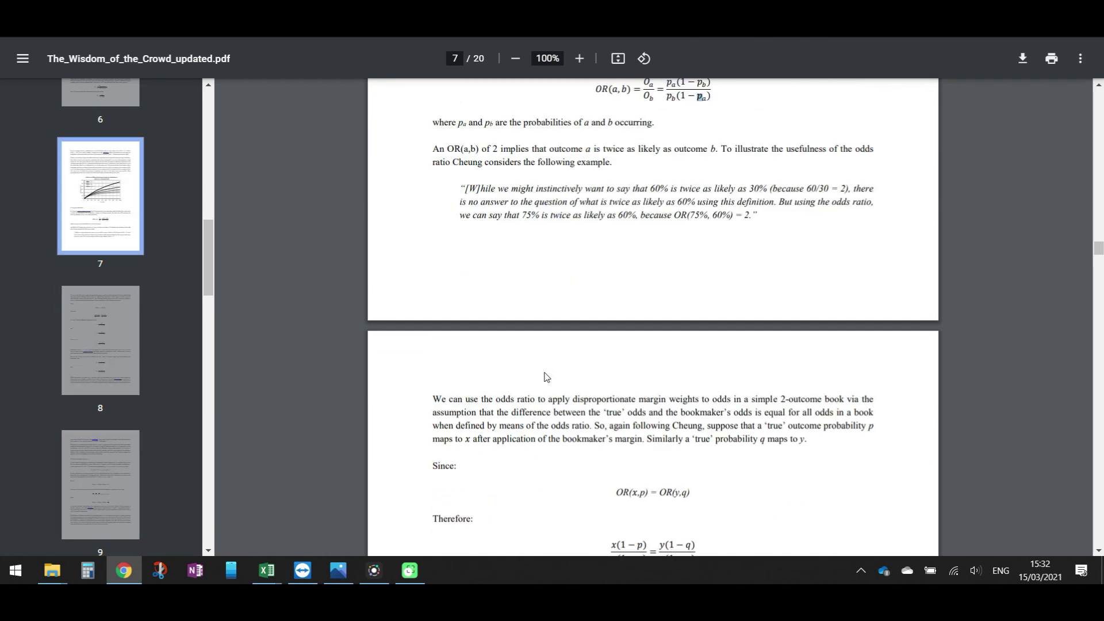
{"action": "scroll", "coordinate": [545, 377], "scroll_direction": "up", "scroll_amount": 6}
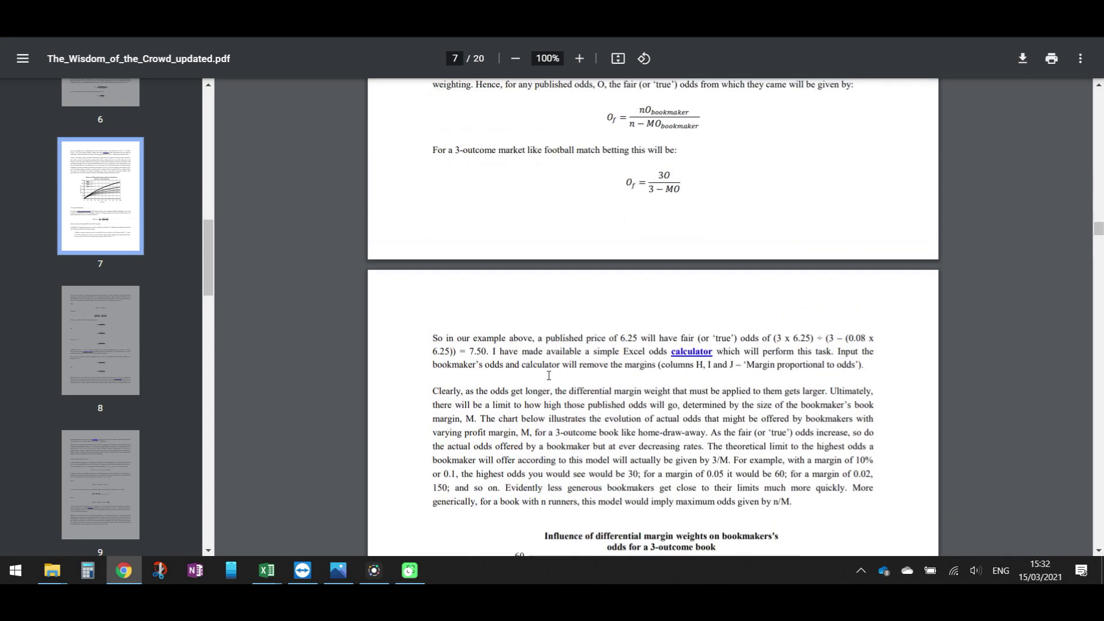
{"action": "scroll", "coordinate": [549, 373], "scroll_direction": "up", "scroll_amount": 8}
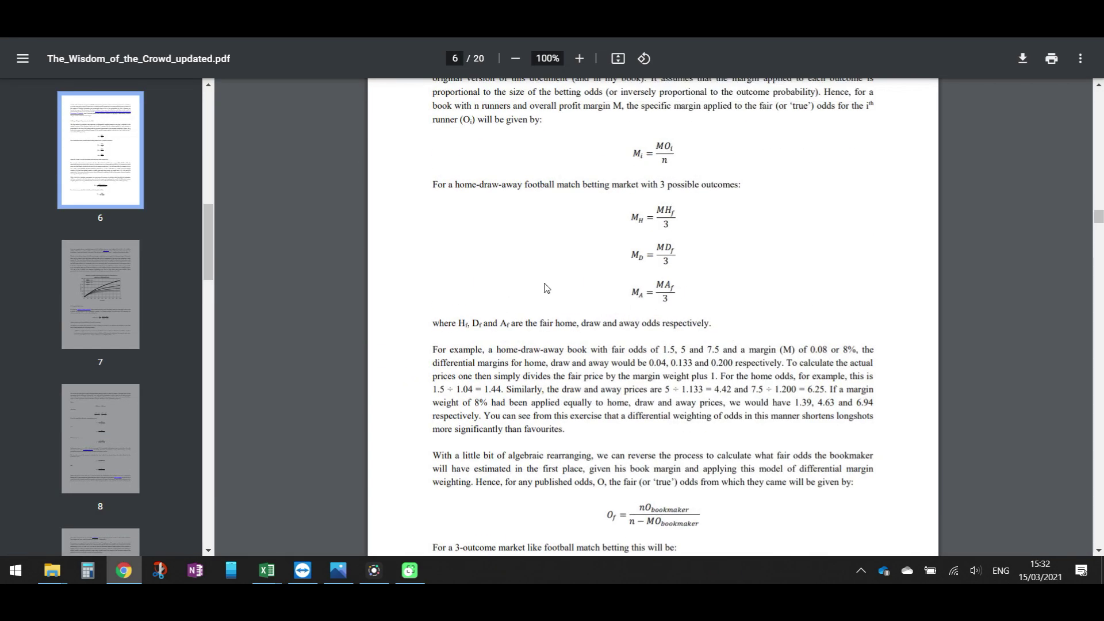
{"action": "scroll", "coordinate": [541, 343], "scroll_direction": "down", "scroll_amount": 3}
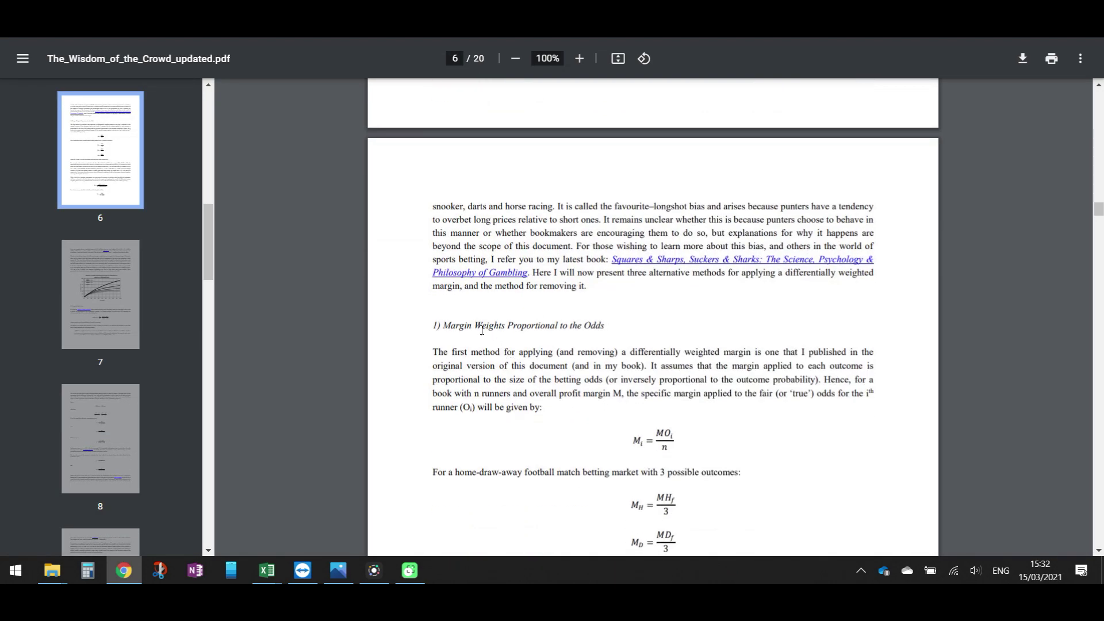
{"action": "left_click_drag", "start_coordinate": [444, 326], "coordinate": [576, 339]}
{"action": "scroll", "coordinate": [575, 342], "scroll_direction": "down", "scroll_amount": 18}
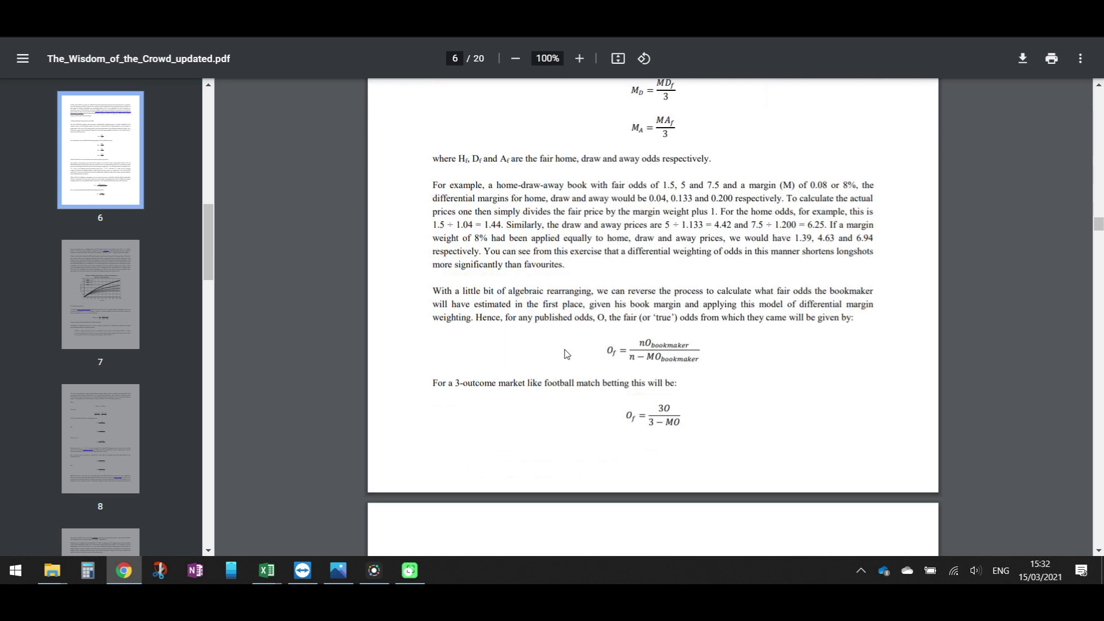
{"action": "scroll", "coordinate": [564, 353], "scroll_direction": "down", "scroll_amount": 20}
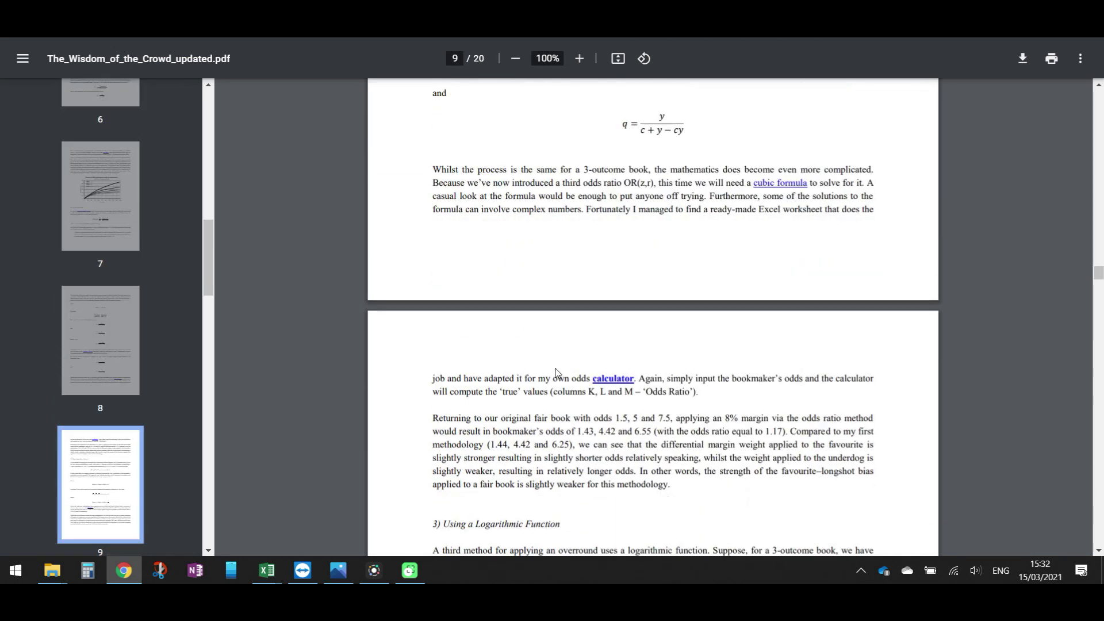
{"action": "scroll", "coordinate": [553, 371], "scroll_direction": "down", "scroll_amount": 6}
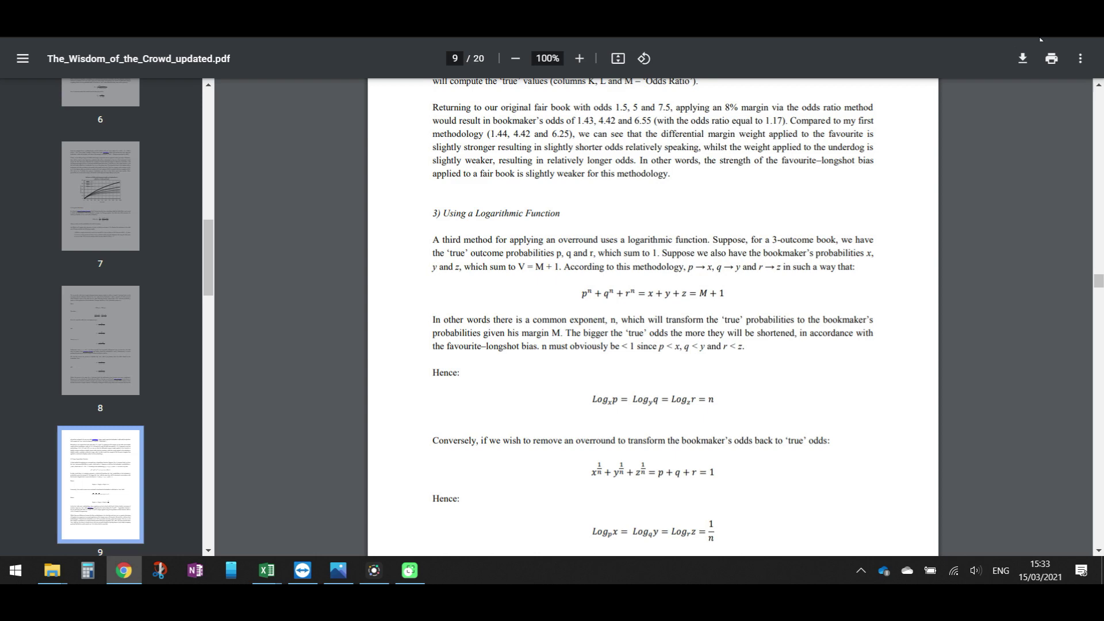
Switch from the PDF to the Excel workbook and open its Listing sheet of matches
{"action": "key", "text": "alt+Tab"}
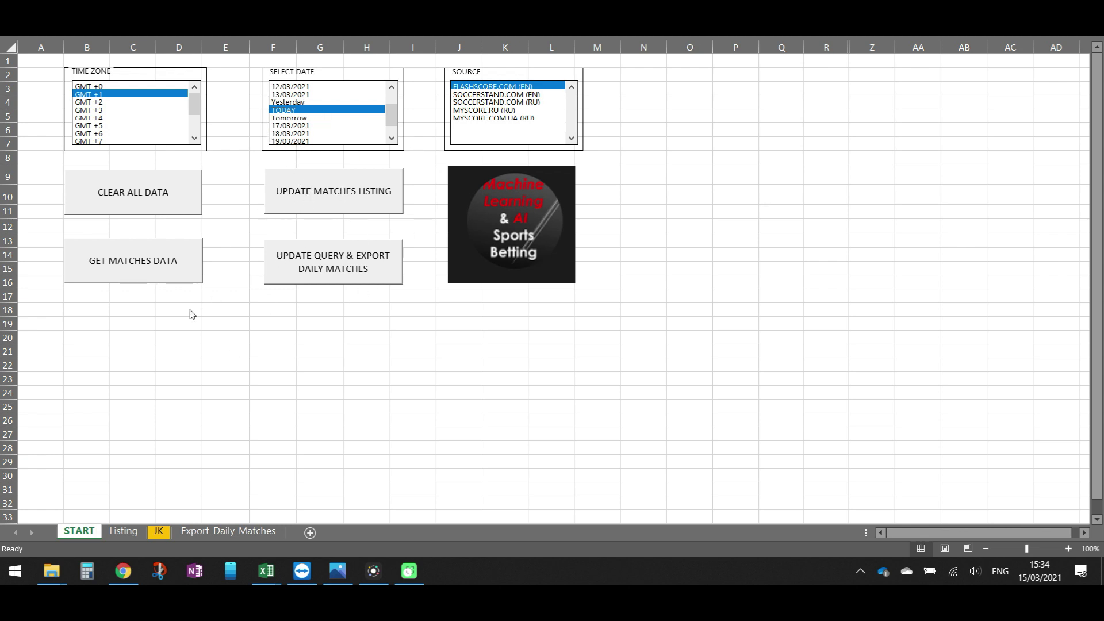
{"action": "left_click", "coordinate": [127, 534]}
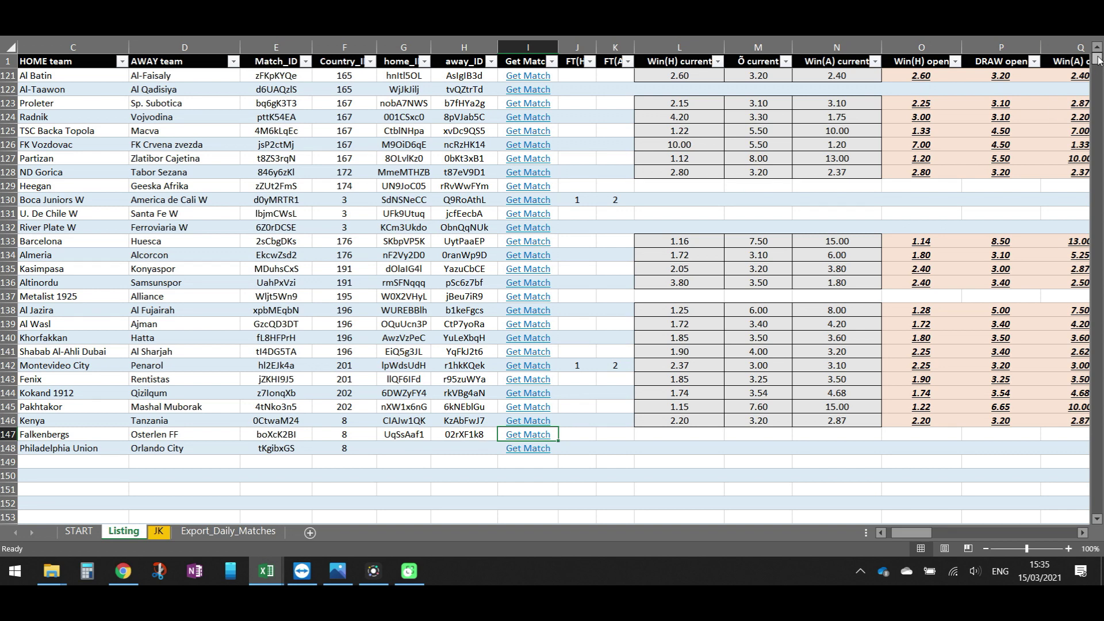
Scroll to the top and select current odds L3:N6, then opening odds O3:Q6
{"action": "left_click_drag", "start_coordinate": [1099, 60], "coordinate": [1098, 55]}
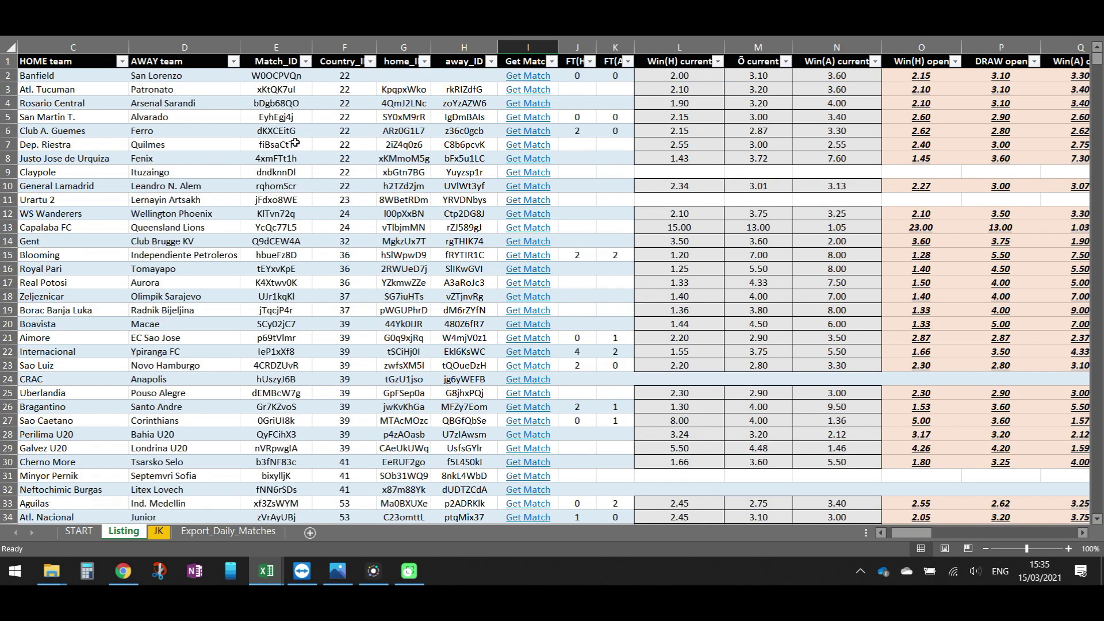
{"action": "left_click_drag", "start_coordinate": [919, 532], "coordinate": [924, 533]}
{"action": "left_click_drag", "start_coordinate": [326, 93], "coordinate": [463, 137]}
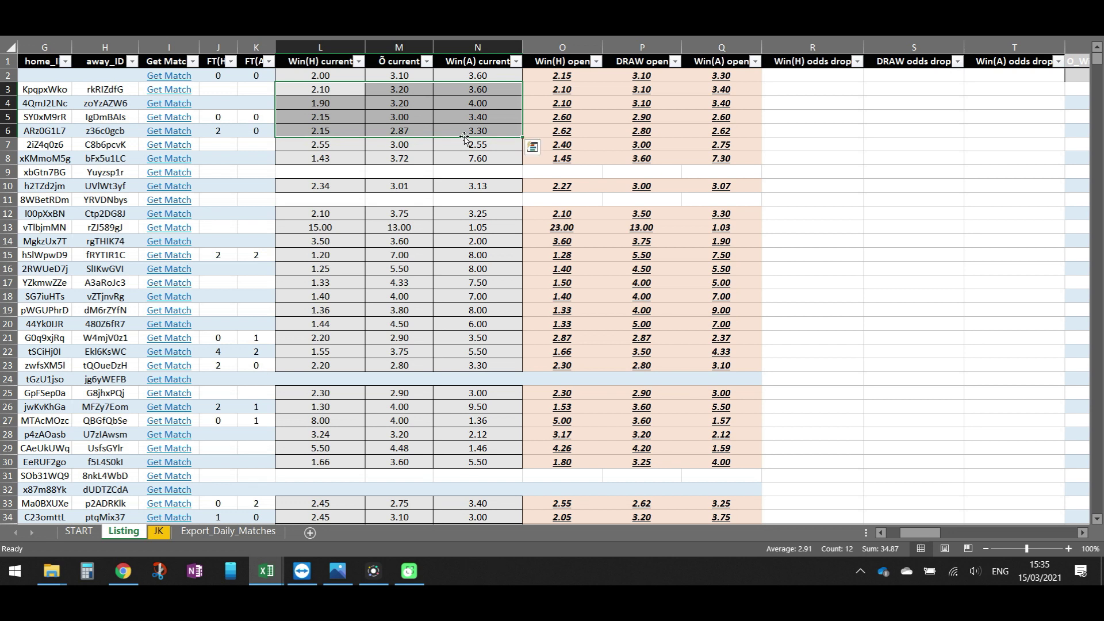
{"action": "left_click", "coordinate": [575, 92]}
{"action": "left_click_drag", "start_coordinate": [574, 92], "coordinate": [726, 131]}
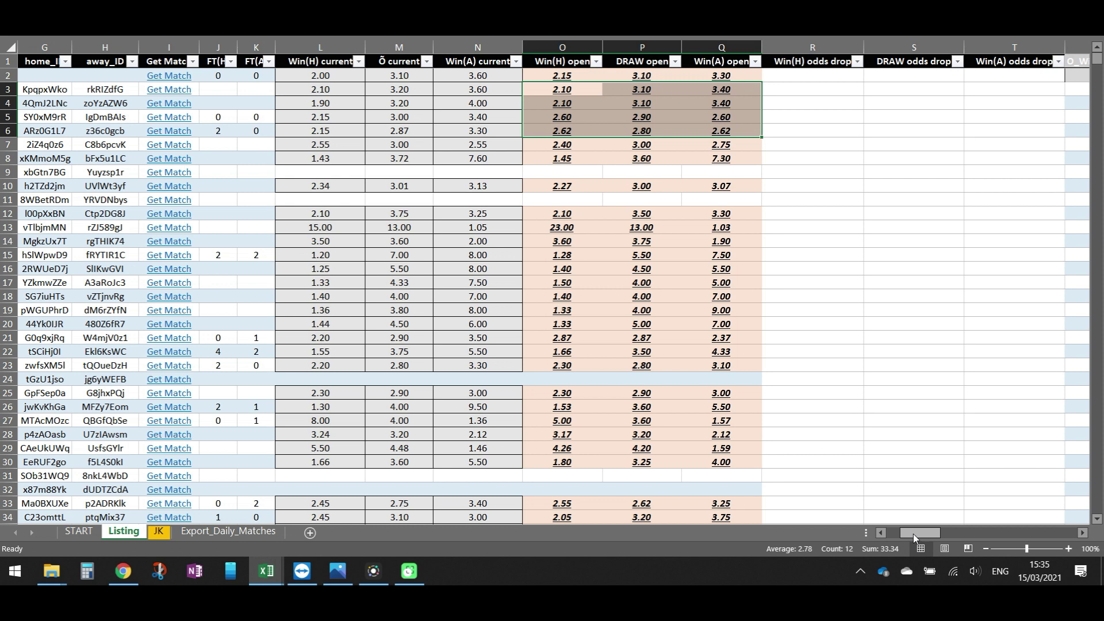
Scroll right to point out odds headers V1, X1, Y1, AA1 and the closing odds columns
{"action": "left_click_drag", "start_coordinate": [913, 533], "coordinate": [943, 532]}
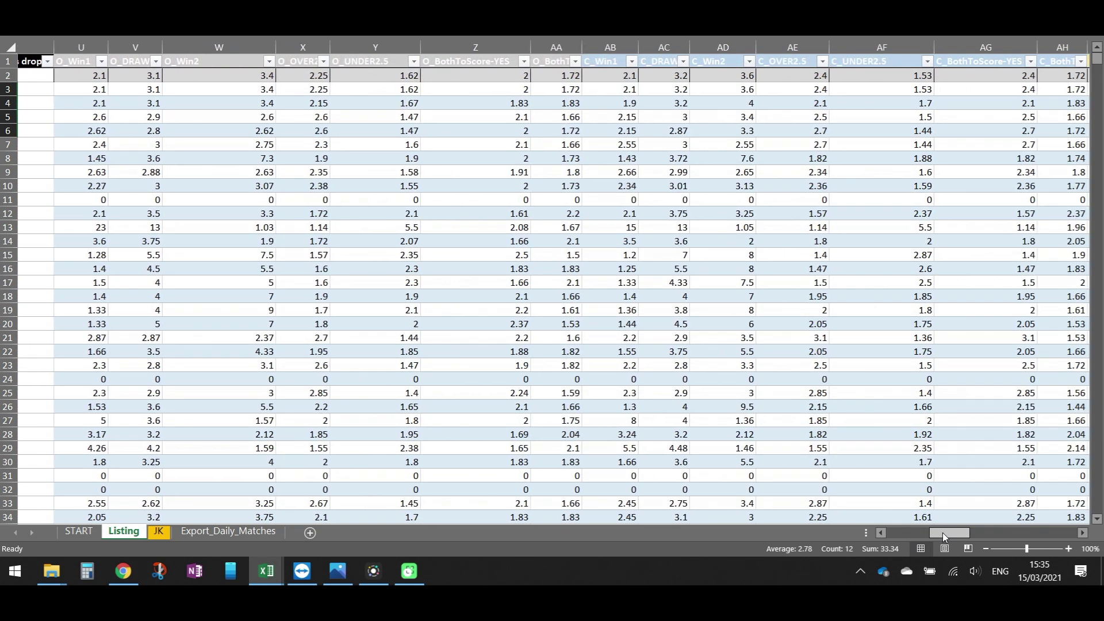
{"action": "left_click", "coordinate": [100, 67]}
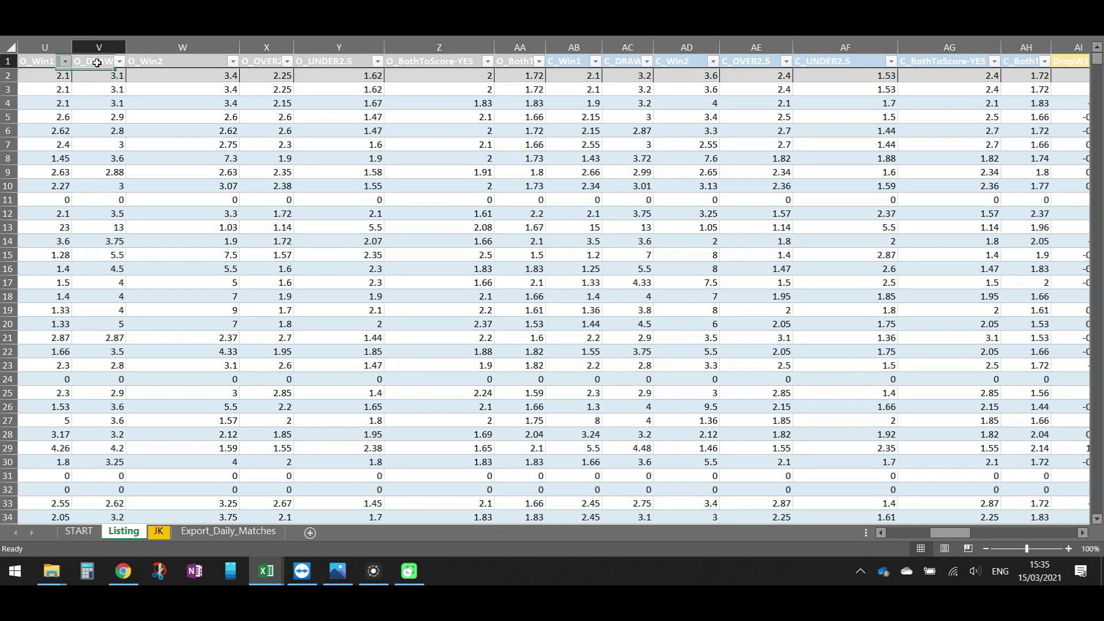
{"action": "left_click", "coordinate": [268, 63]}
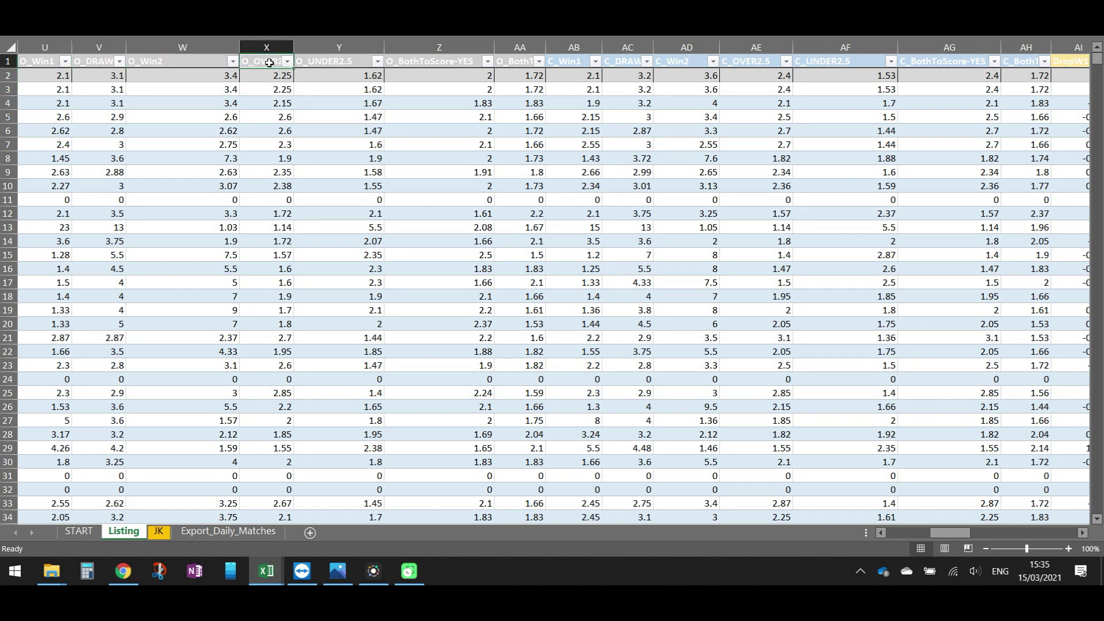
{"action": "left_click", "coordinate": [325, 61]}
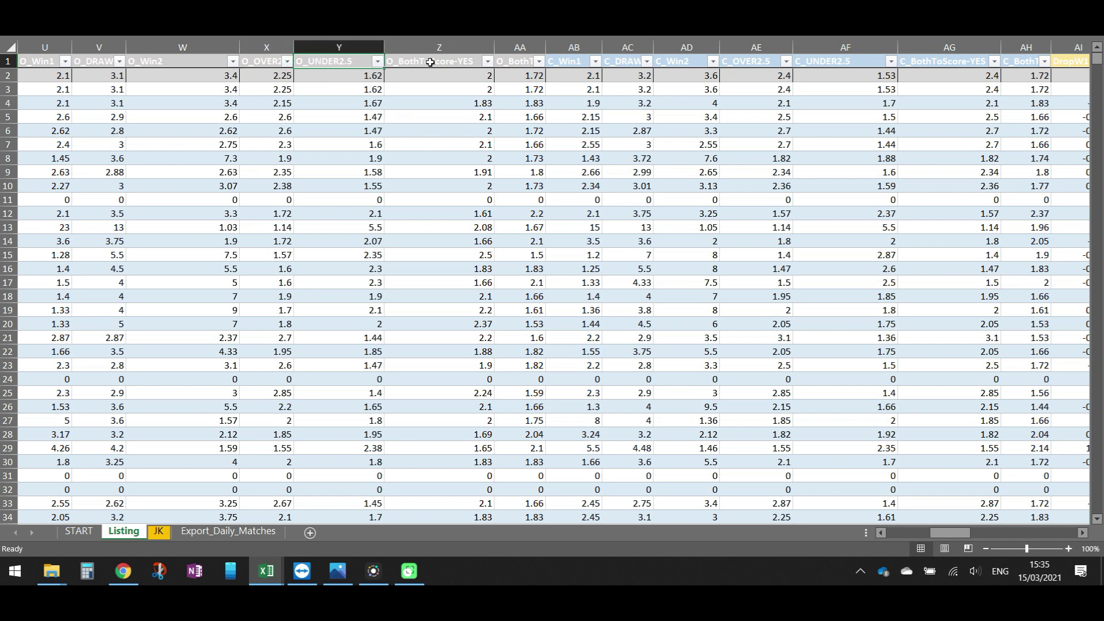
{"action": "left_click", "coordinate": [514, 57]}
{"action": "left_click_drag", "start_coordinate": [585, 65], "coordinate": [1005, 61]}
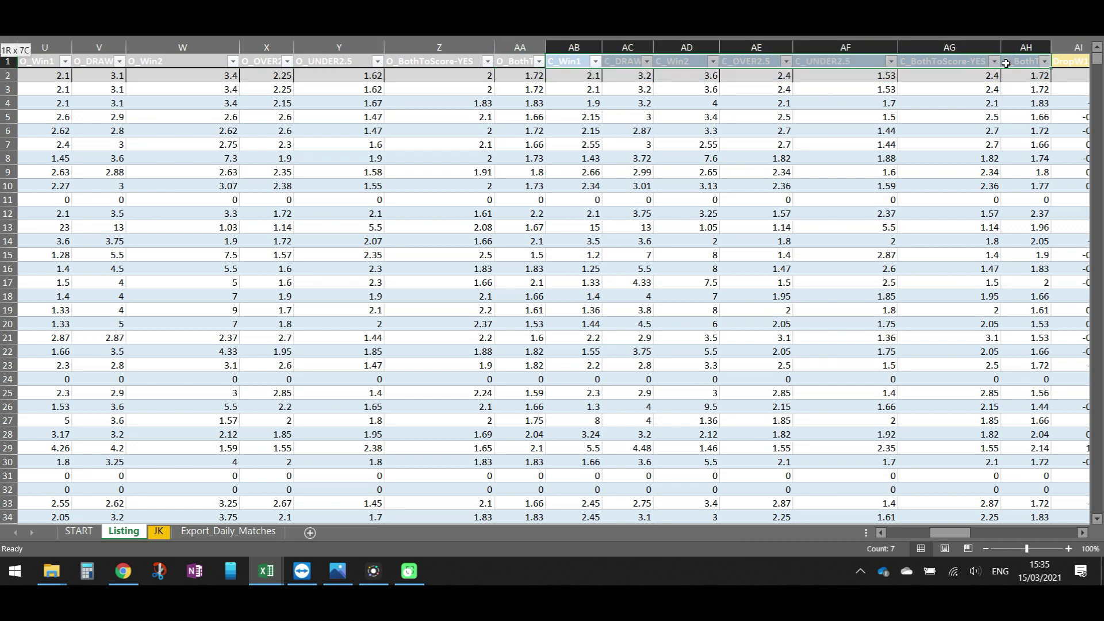
{"action": "left_click_drag", "start_coordinate": [950, 533], "coordinate": [975, 533]}
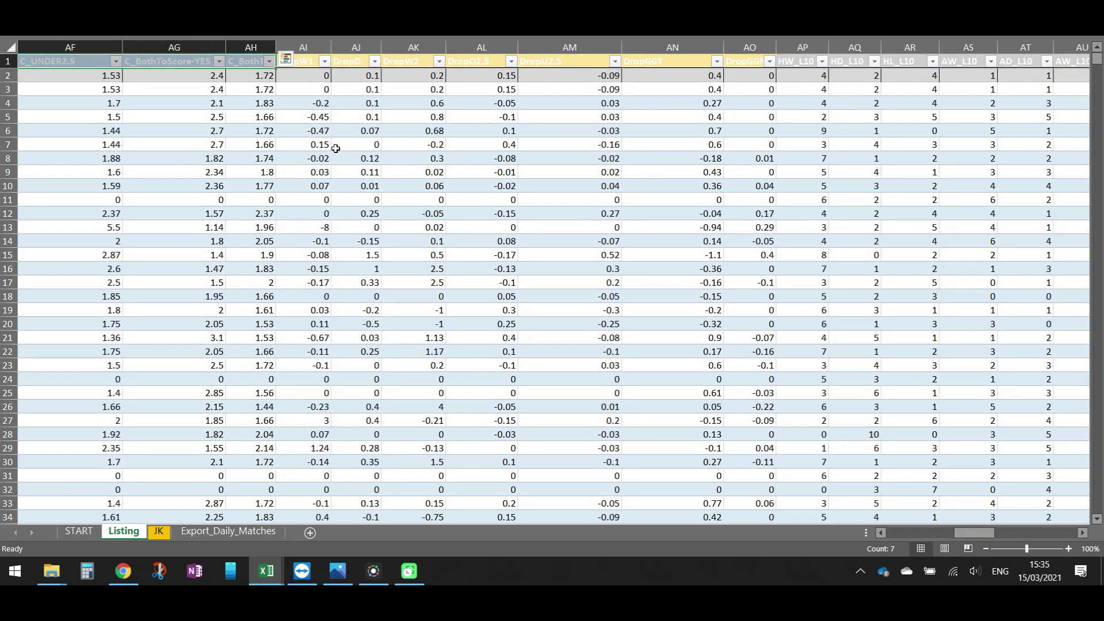
Select the first match's odds-drop values, last-10 result counts and AV2:AW2 probabilities
{"action": "left_click", "coordinate": [308, 111]}
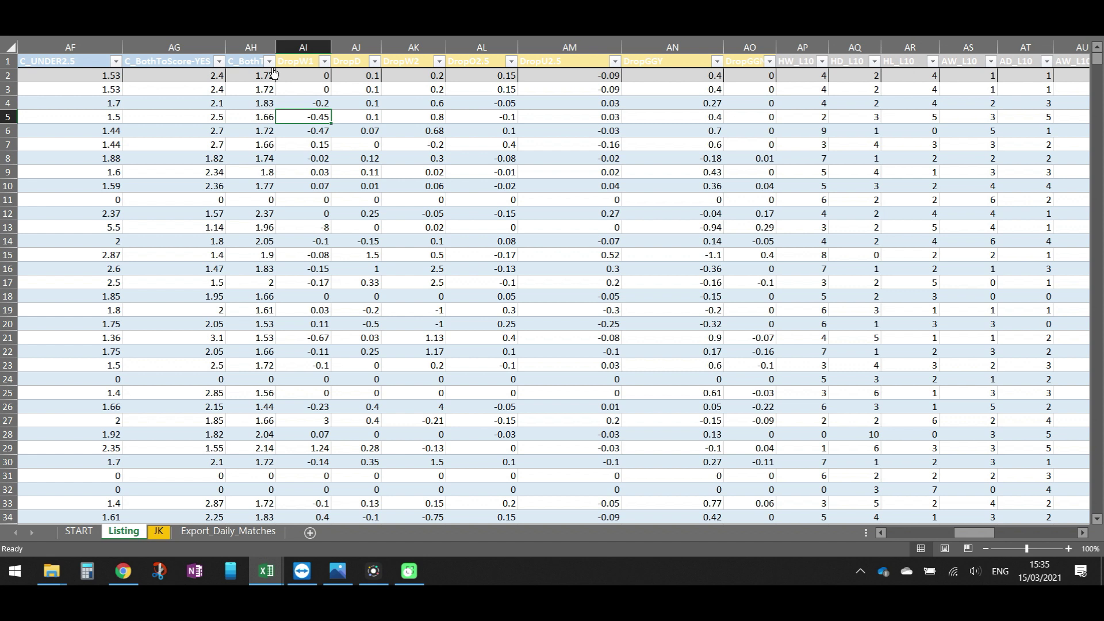
{"action": "left_click_drag", "start_coordinate": [325, 76], "coordinate": [764, 75]}
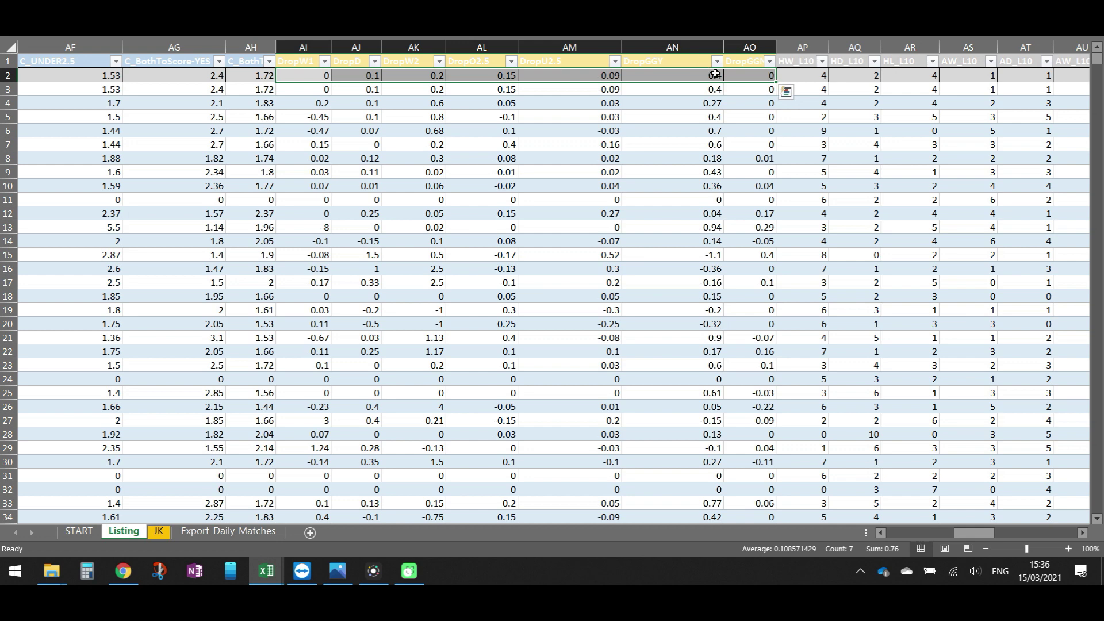
{"action": "left_click_drag", "start_coordinate": [957, 532], "coordinate": [974, 533]}
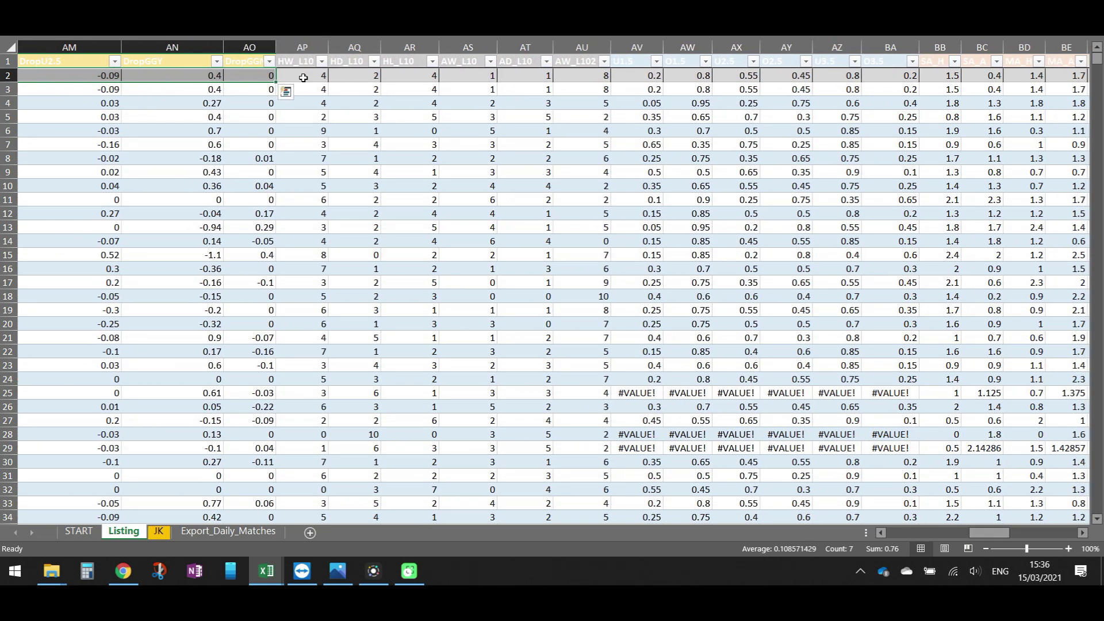
{"action": "left_click_drag", "start_coordinate": [303, 78], "coordinate": [567, 78]}
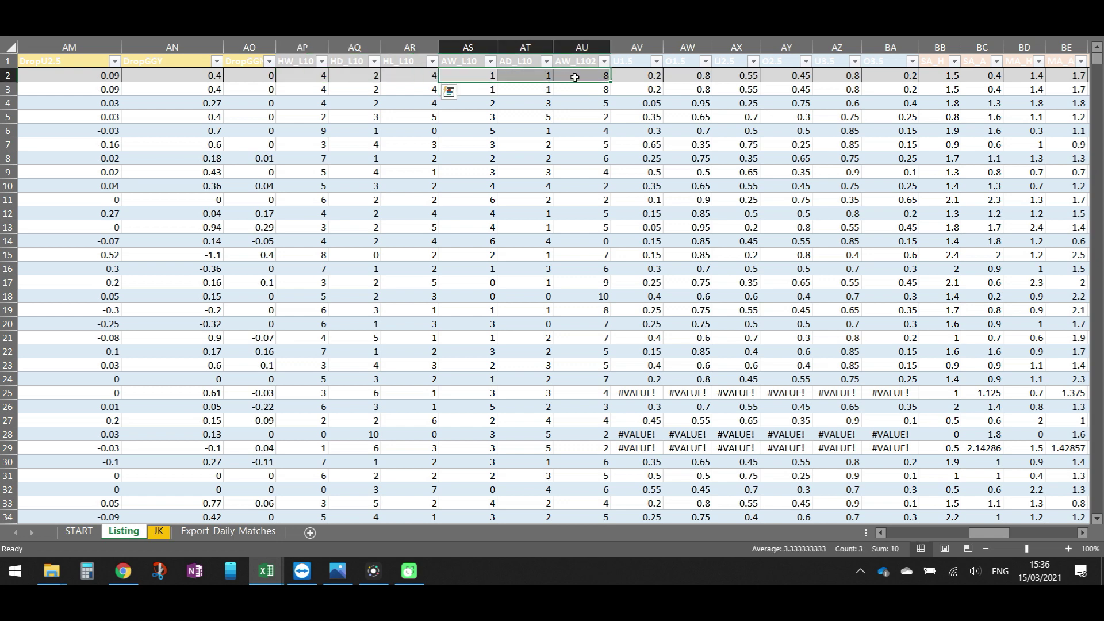
{"action": "left_click_drag", "start_coordinate": [635, 77], "coordinate": [696, 78]}
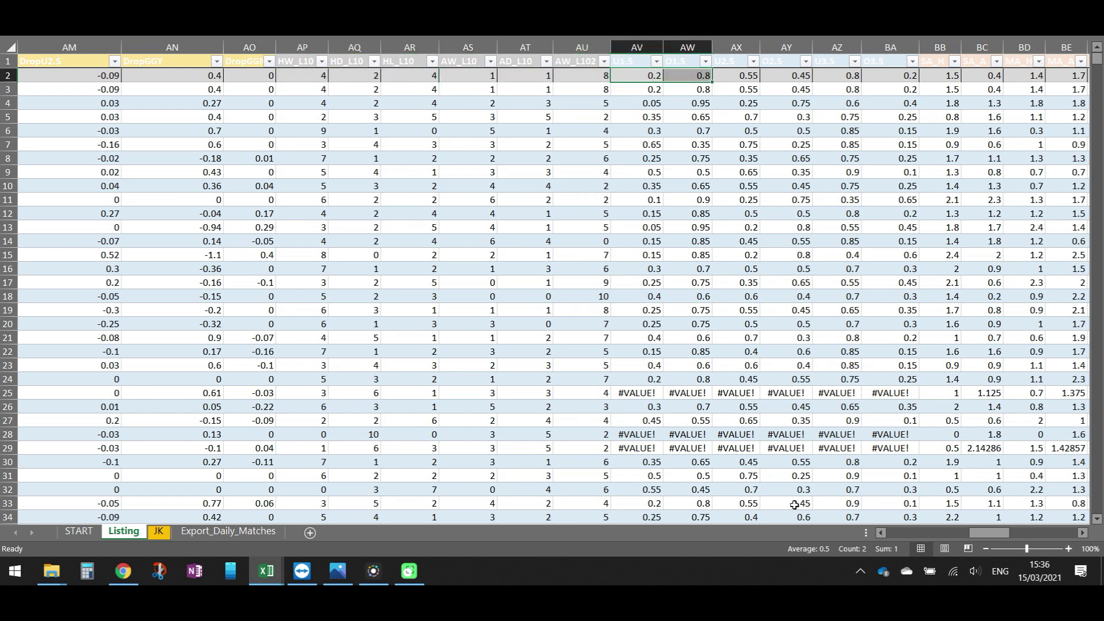
{"action": "left_click_drag", "start_coordinate": [981, 530], "coordinate": [990, 533]}
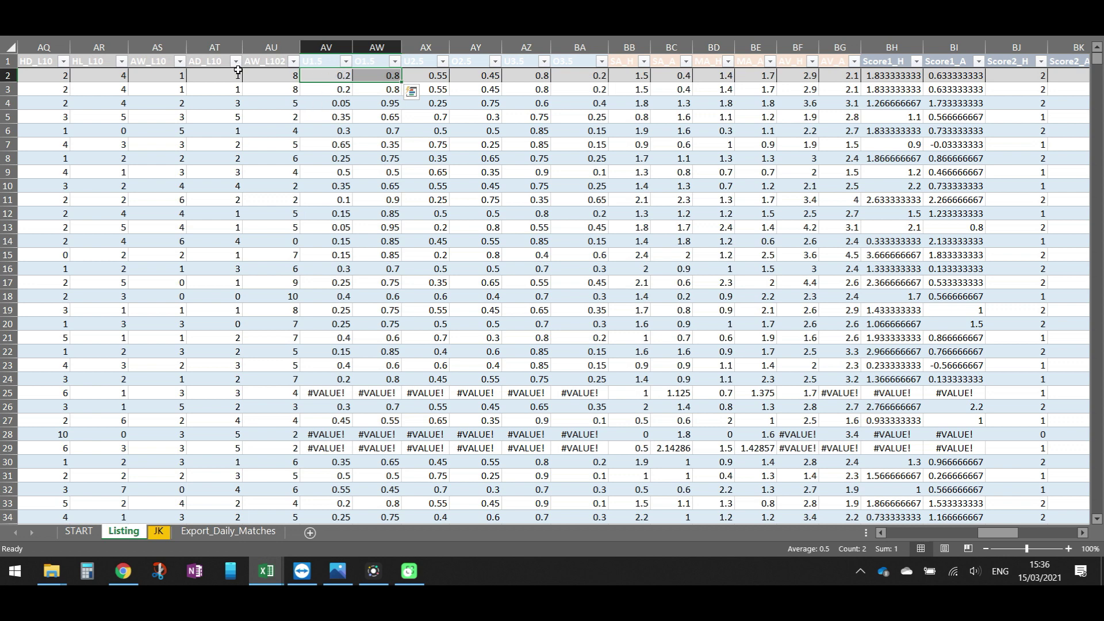
Step through the row 2 values in AV2, AW2, AX2 and AY2
{"action": "left_click", "coordinate": [338, 75]}
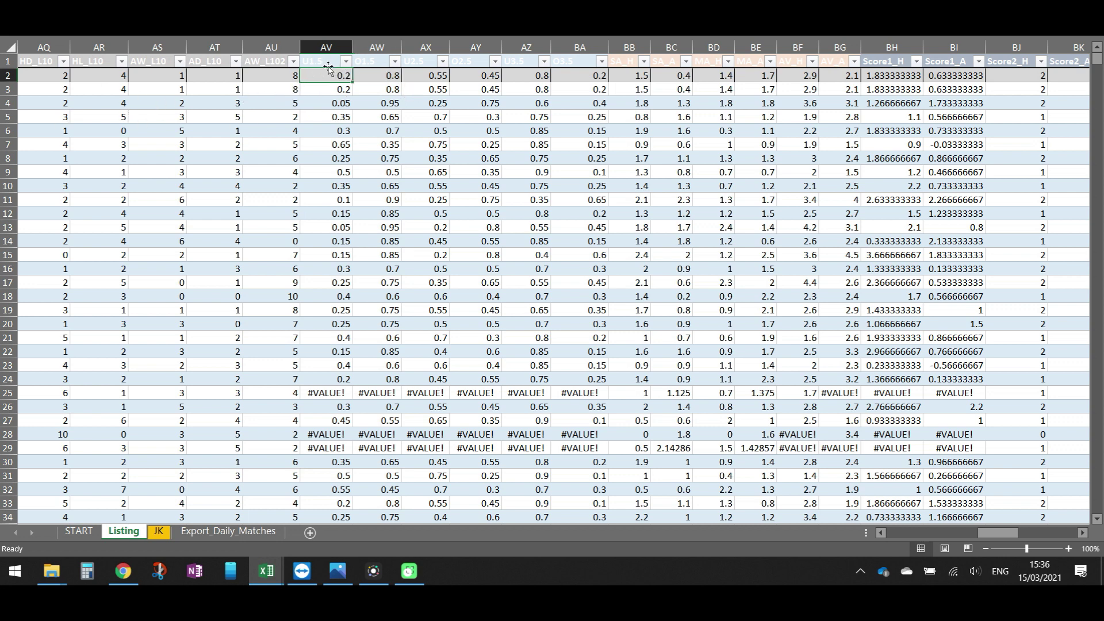
{"action": "left_click", "coordinate": [362, 77]}
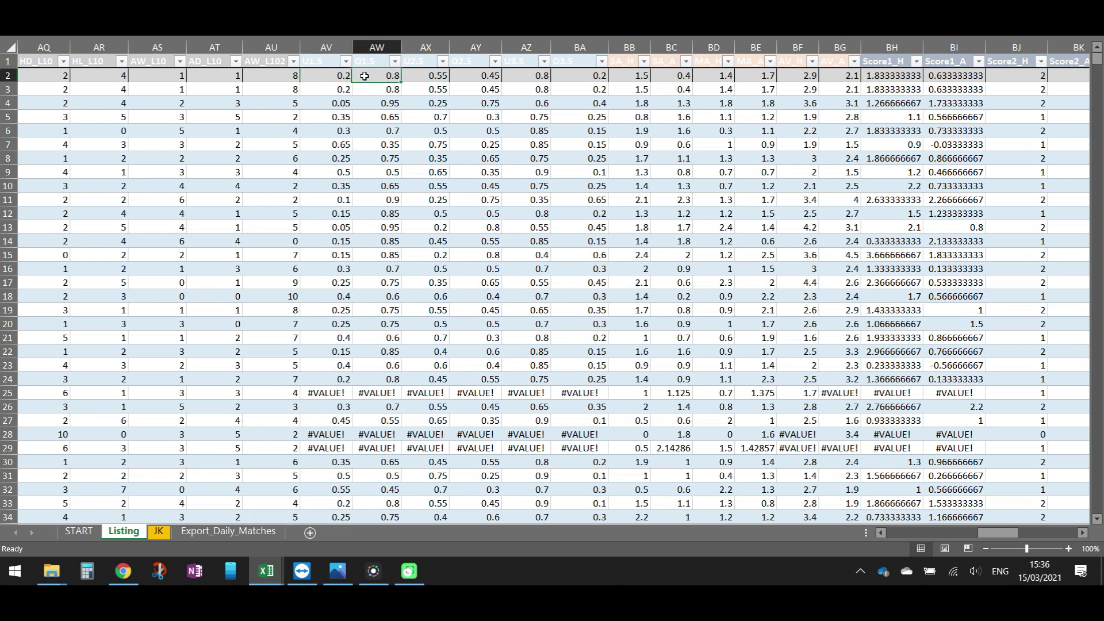
{"action": "left_click", "coordinate": [422, 77]}
{"action": "left_click", "coordinate": [477, 75]}
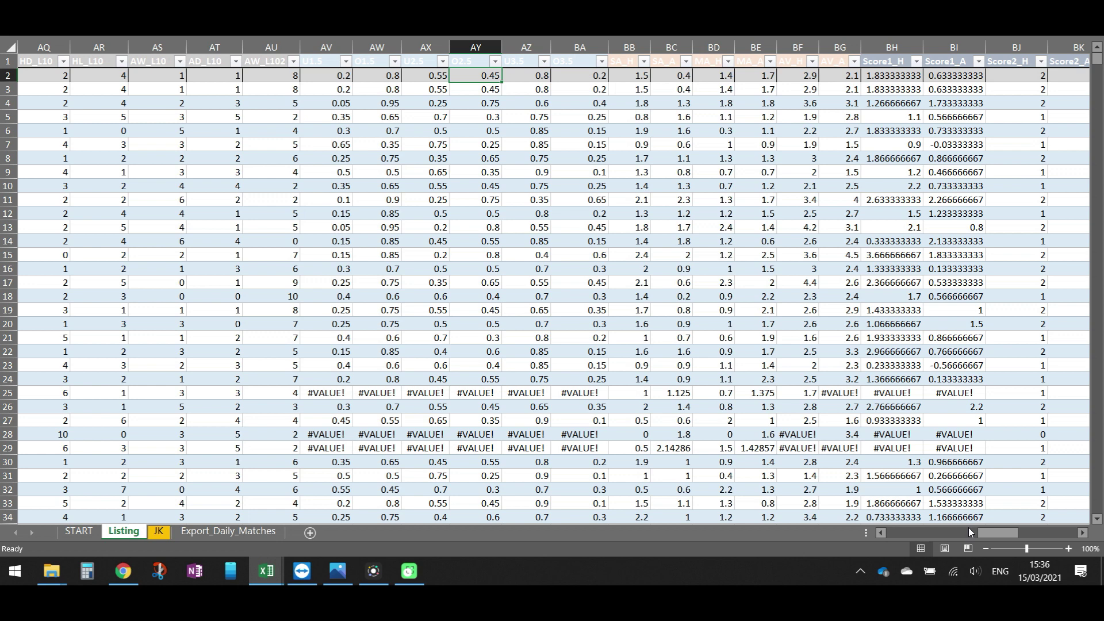
{"action": "left_click_drag", "start_coordinate": [970, 532], "coordinate": [978, 533]}
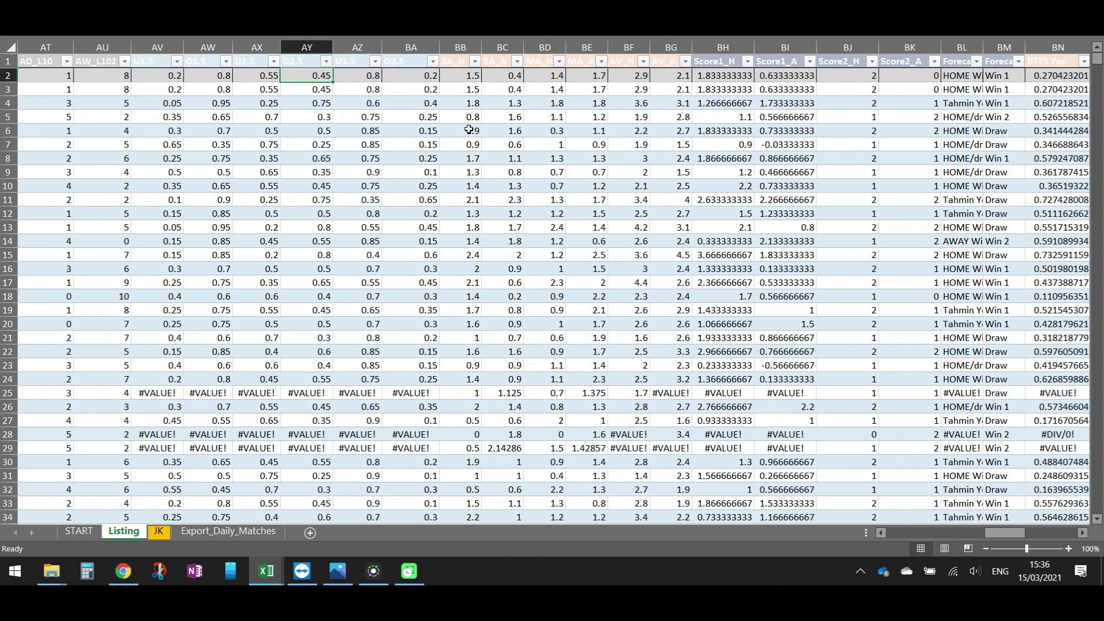
{"action": "left_click_drag", "start_coordinate": [461, 64], "coordinate": [659, 60]}
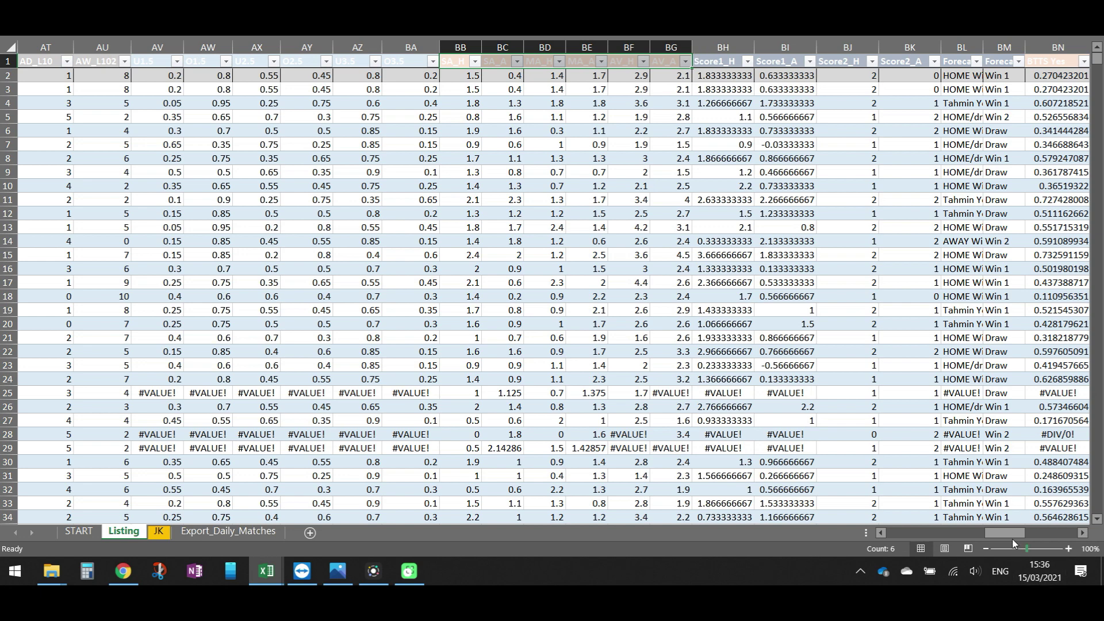
{"action": "left_click_drag", "start_coordinate": [1011, 537], "coordinate": [1025, 537]}
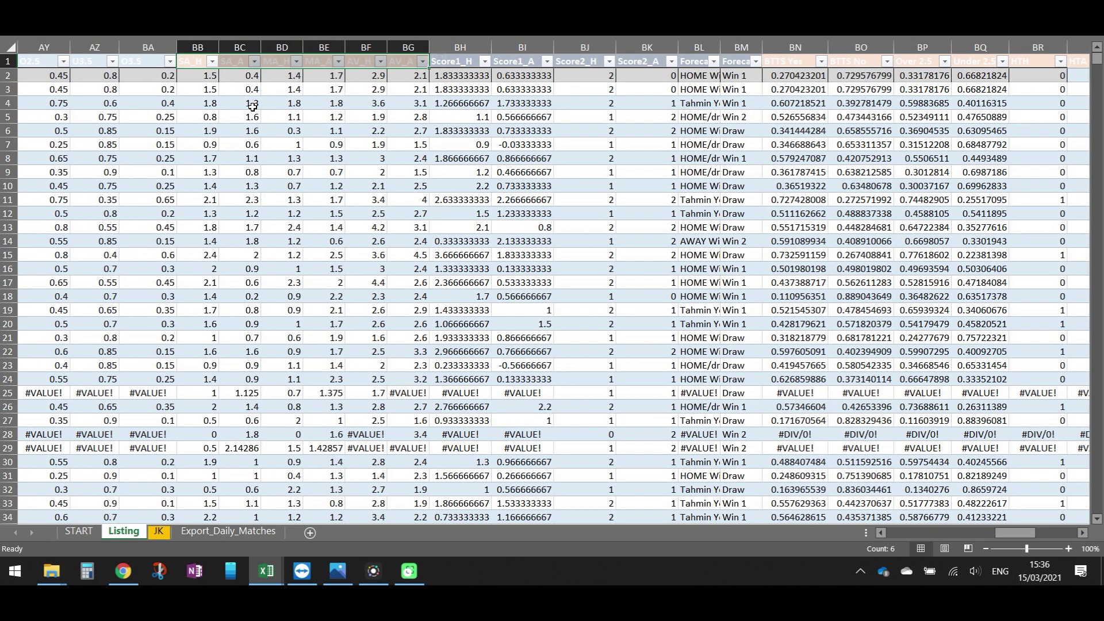
{"action": "left_click_drag", "start_coordinate": [197, 75], "coordinate": [731, 56]}
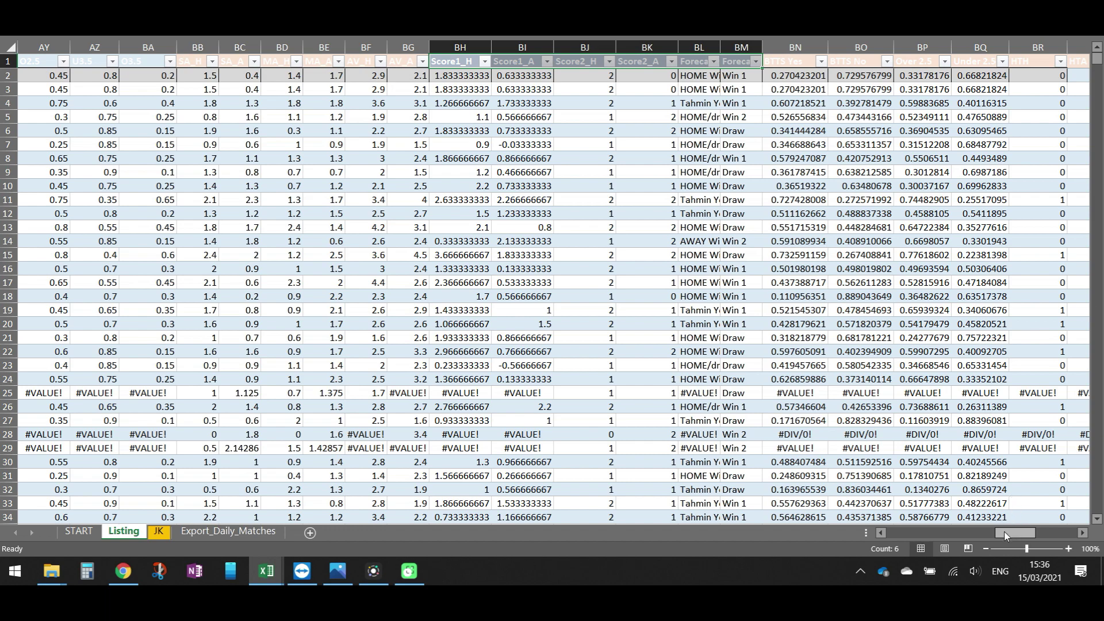
{"action": "left_click_drag", "start_coordinate": [1008, 533], "coordinate": [406, 539]}
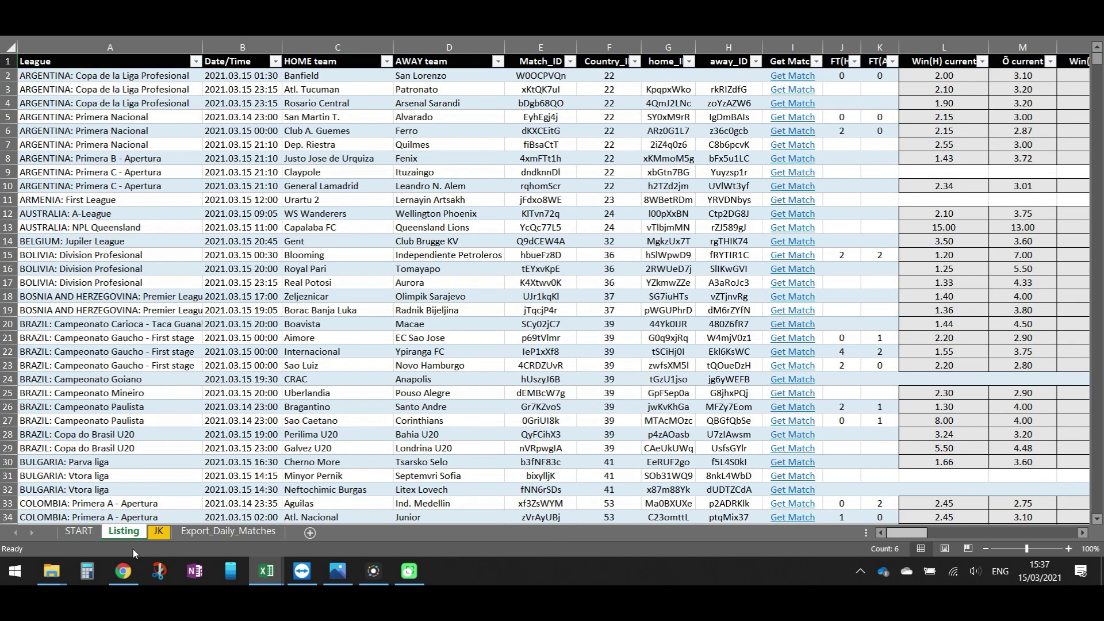
Flip through the Export_Daily_Matches sheet and then the START sheet
{"action": "left_click", "coordinate": [174, 530]}
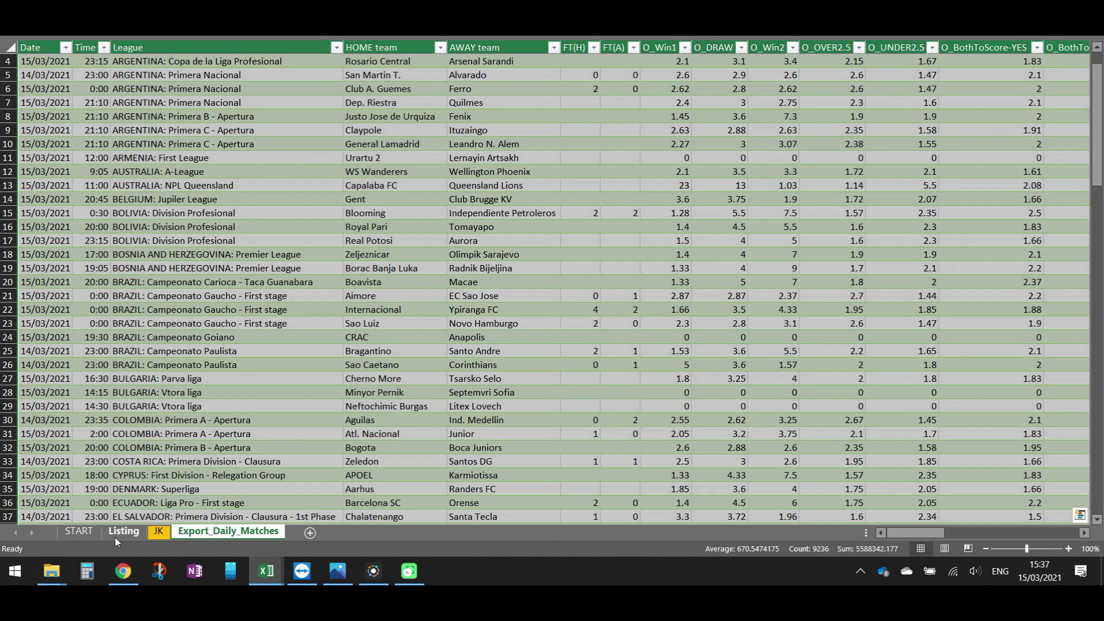
{"action": "left_click", "coordinate": [79, 531]}
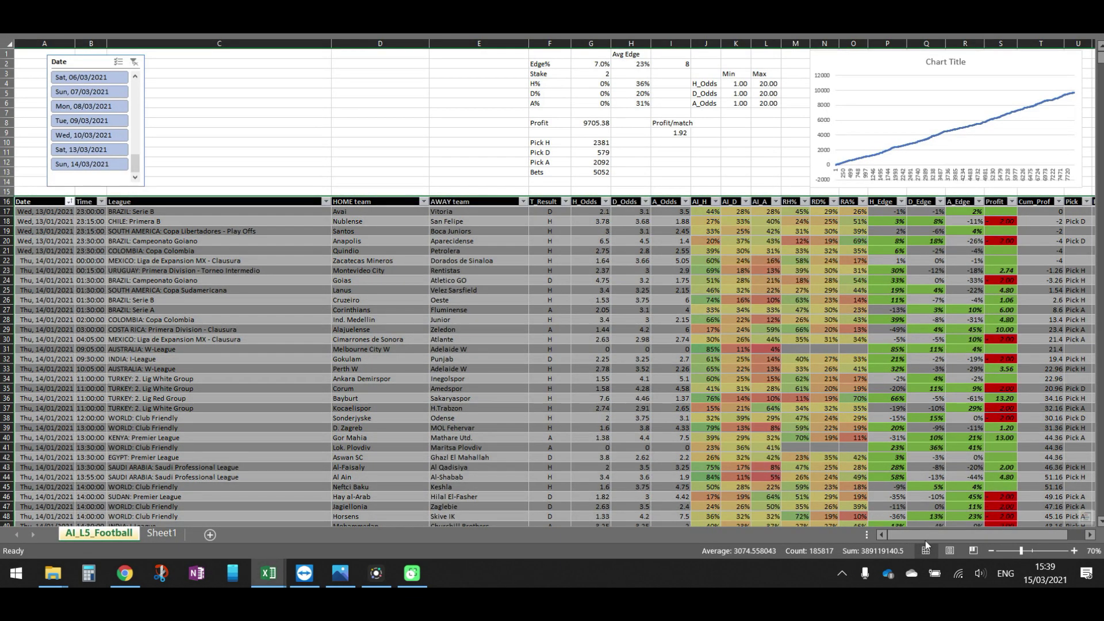
{"action": "mouse_move", "coordinate": [925, 537]}
{"action": "left_mouse_down"}
{"action": "mouse_move", "coordinate": [944, 539]}
{"action": "mouse_move", "coordinate": [923, 536]}
{"action": "left_mouse_up"}
{"action": "left_click", "coordinate": [98, 298]}
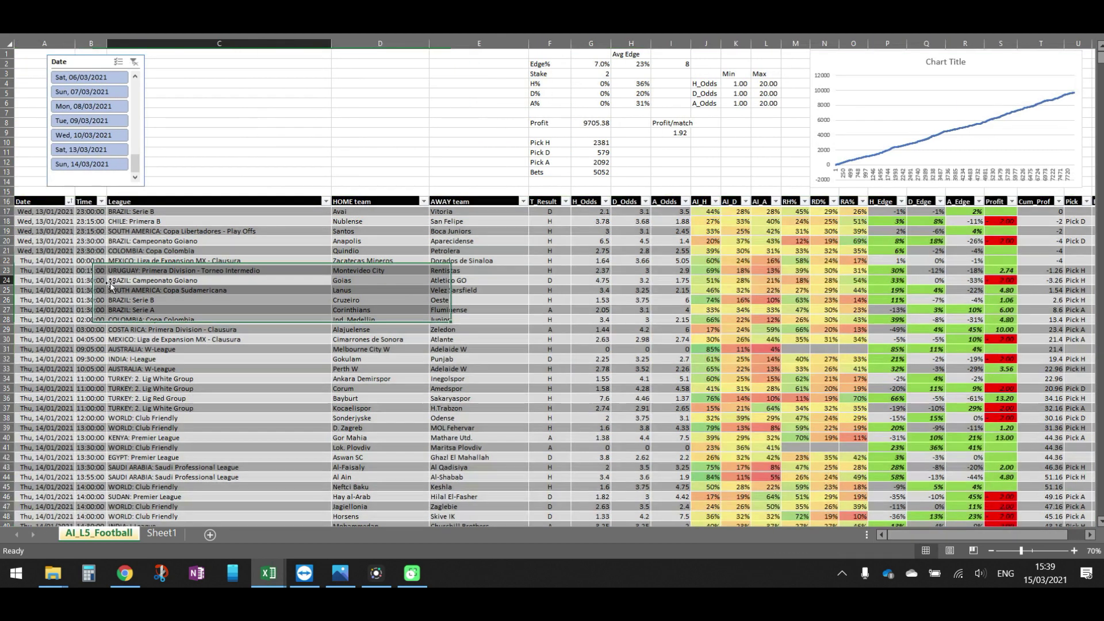
{"action": "left_click_drag", "start_coordinate": [43, 231], "coordinate": [174, 229]}
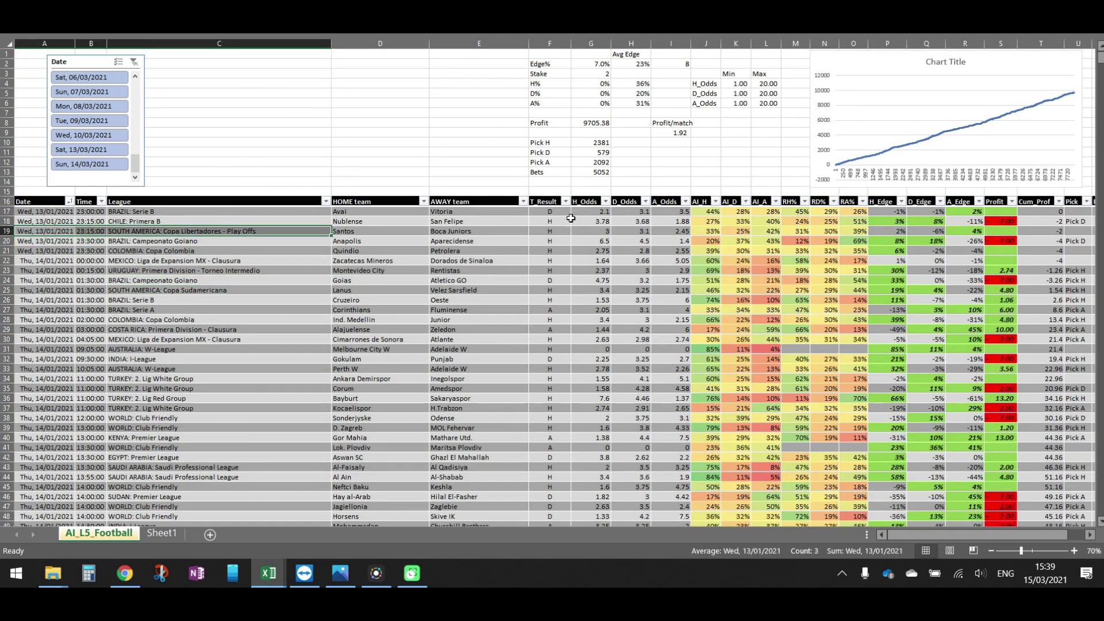
{"action": "left_click", "coordinate": [548, 212]}
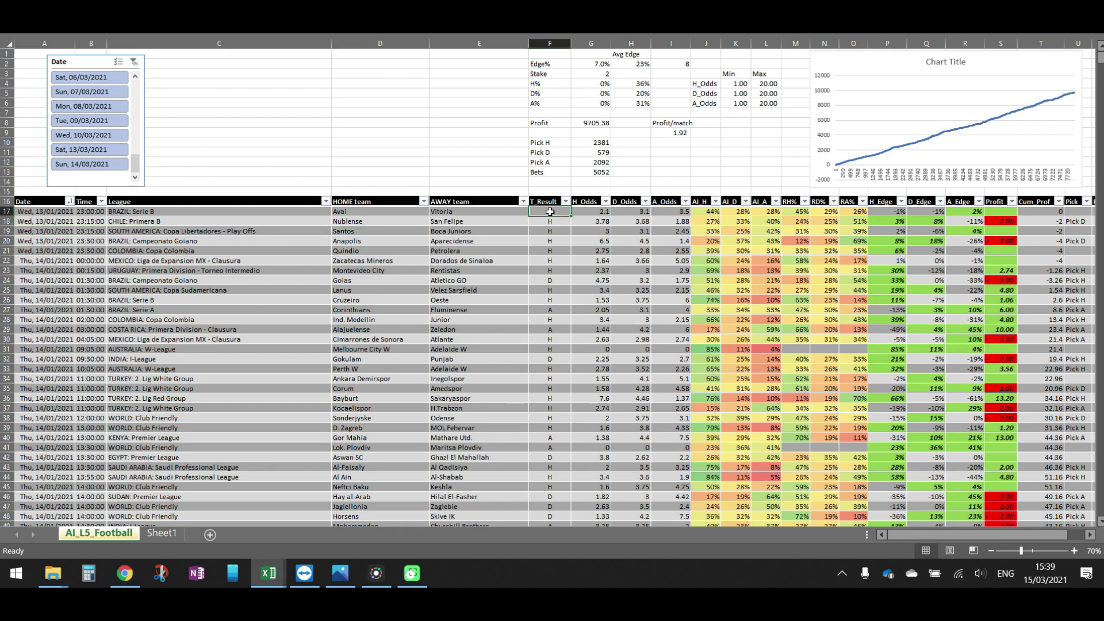
{"action": "left_click_drag", "start_coordinate": [550, 212], "coordinate": [549, 320]}
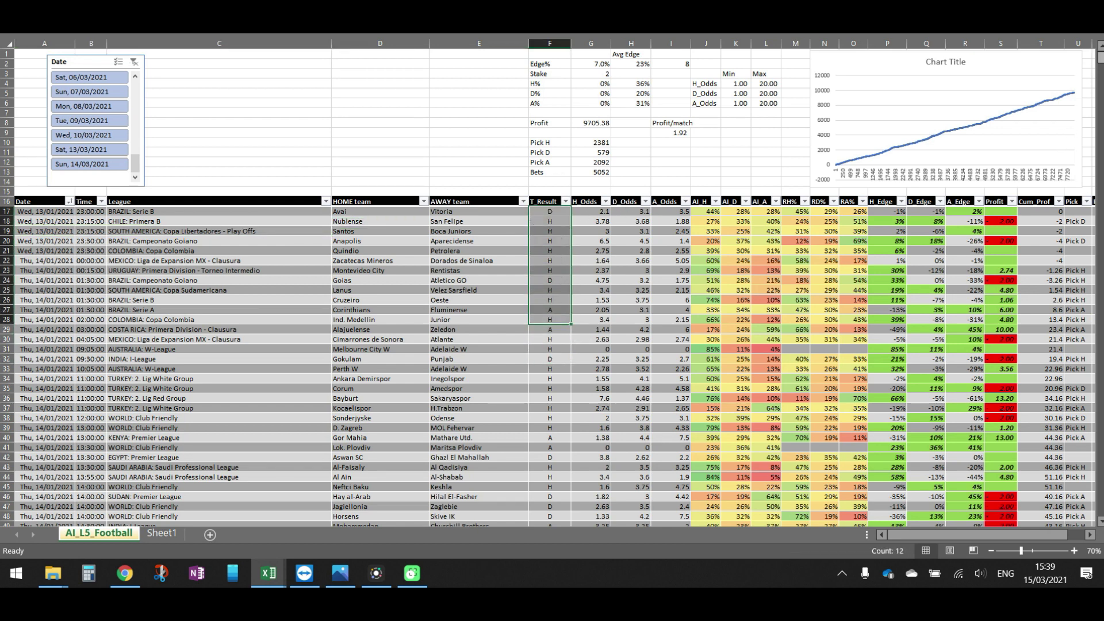
{"action": "left_click_drag", "start_coordinate": [551, 226], "coordinate": [552, 348]}
{"action": "left_click_drag", "start_coordinate": [556, 221], "coordinate": [555, 319]}
{"action": "left_click_drag", "start_coordinate": [547, 248], "coordinate": [550, 297]}
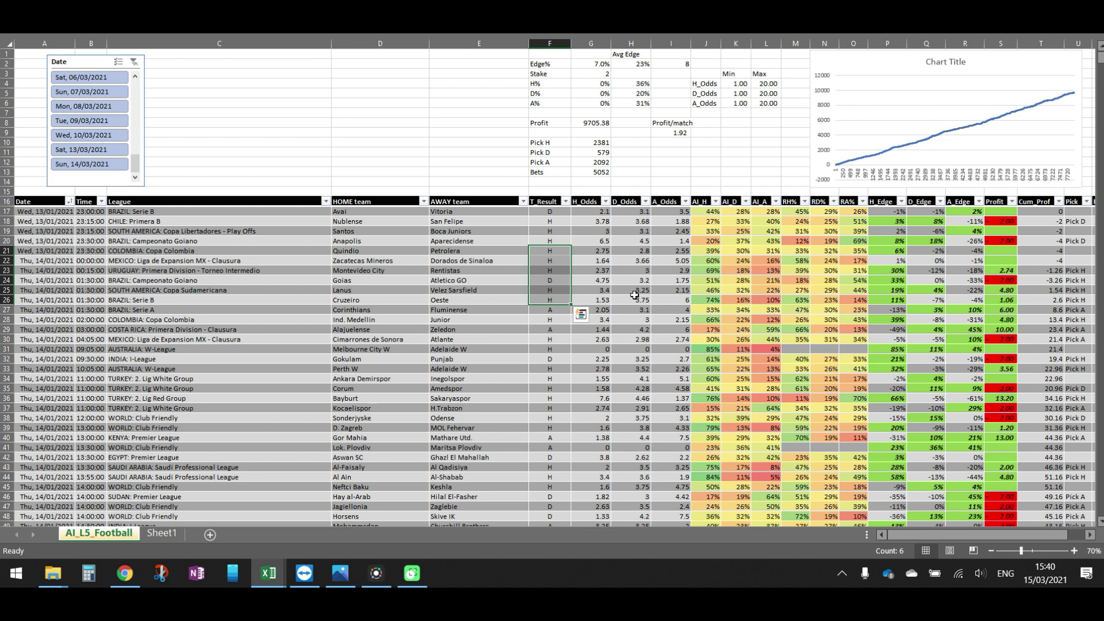
{"action": "left_click_drag", "start_coordinate": [905, 533], "coordinate": [911, 533]}
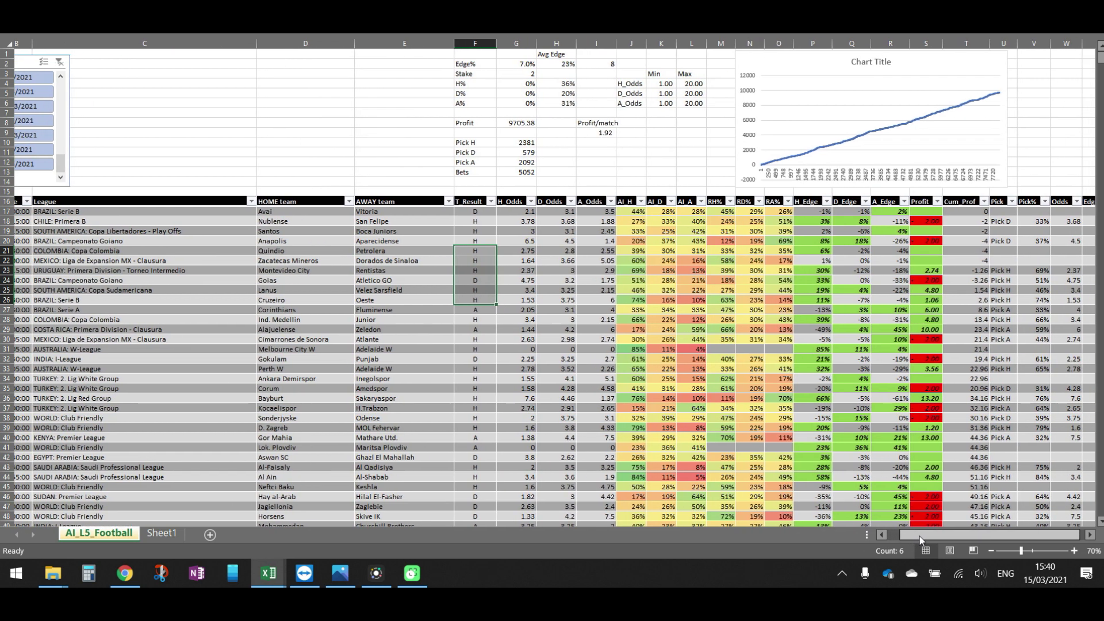
{"action": "left_click_drag", "start_coordinate": [920, 536], "coordinate": [924, 536]}
{"action": "left_click", "coordinate": [503, 240]}
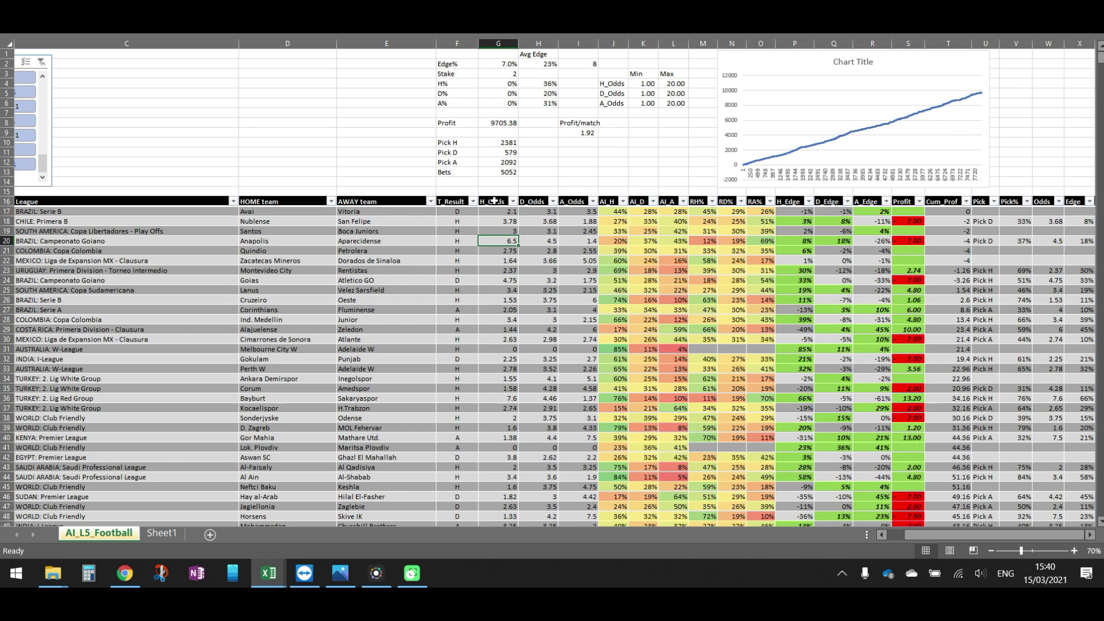
{"action": "left_click", "coordinate": [534, 197]}
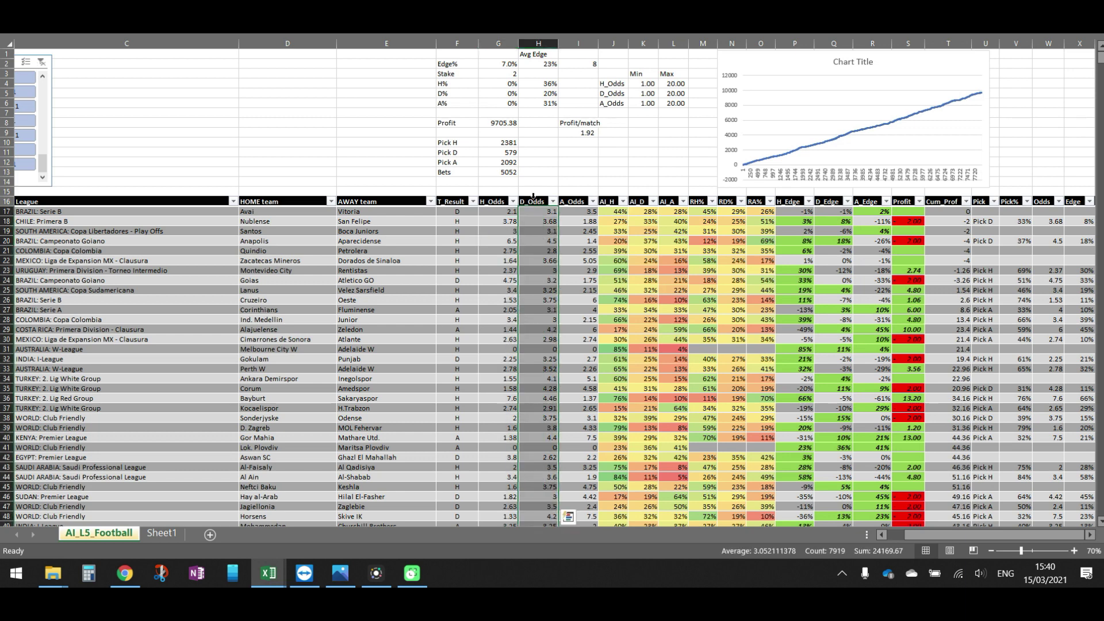
{"action": "left_click", "coordinate": [577, 196]}
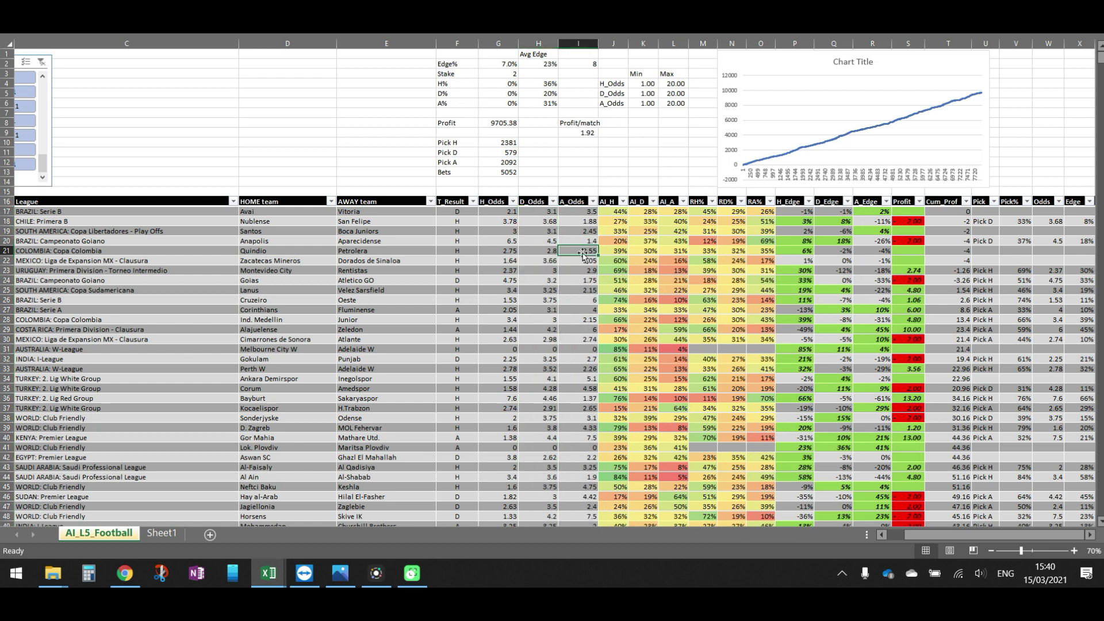
{"action": "left_click", "coordinate": [582, 251]}
{"action": "left_click_drag", "start_coordinate": [611, 213], "coordinate": [659, 215]}
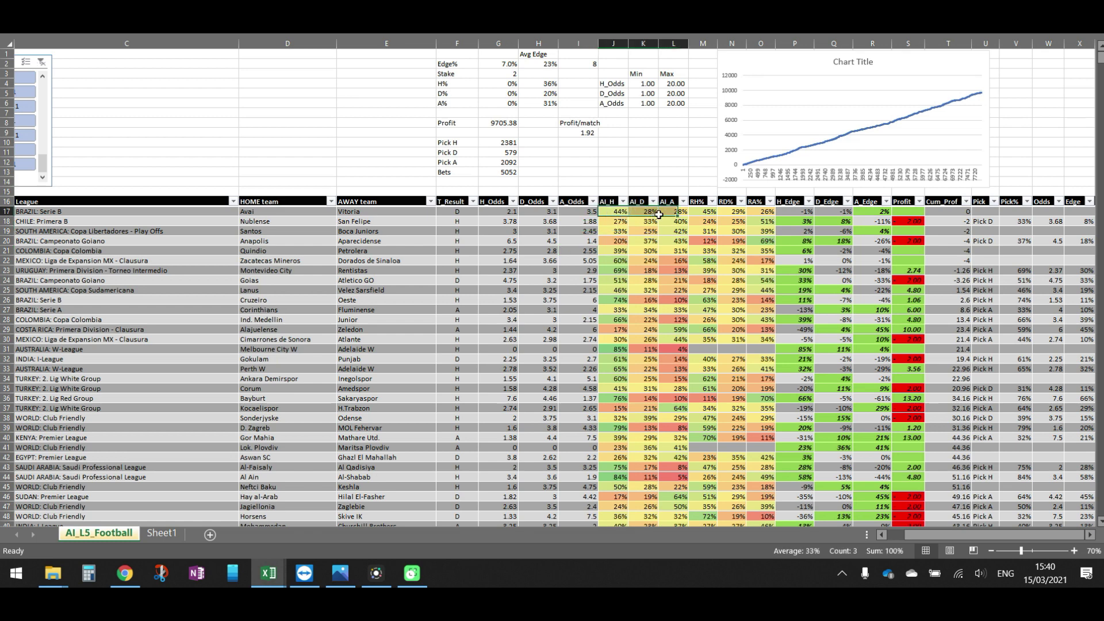
{"action": "left_click", "coordinate": [639, 230]}
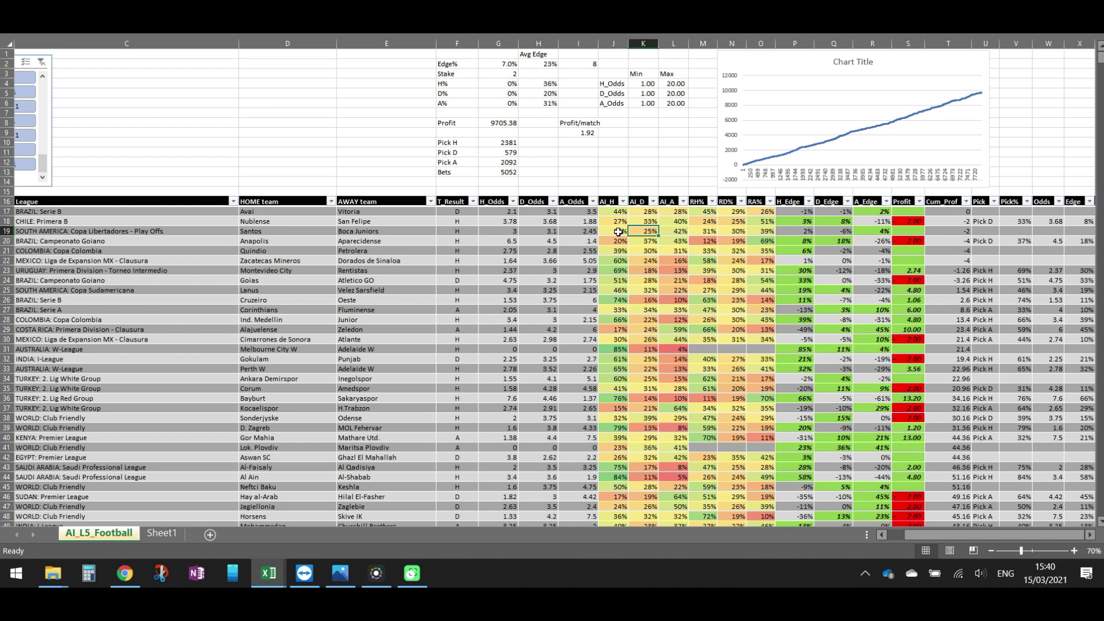
{"action": "left_click", "coordinate": [618, 212]}
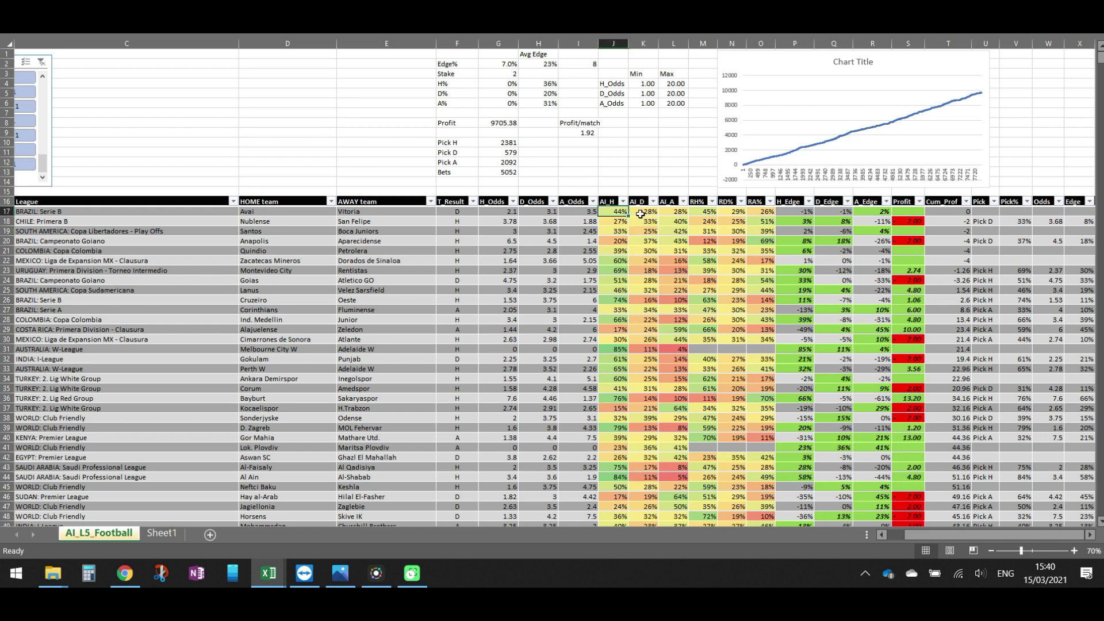
{"action": "left_click", "coordinate": [638, 213]}
{"action": "left_click", "coordinate": [672, 213]}
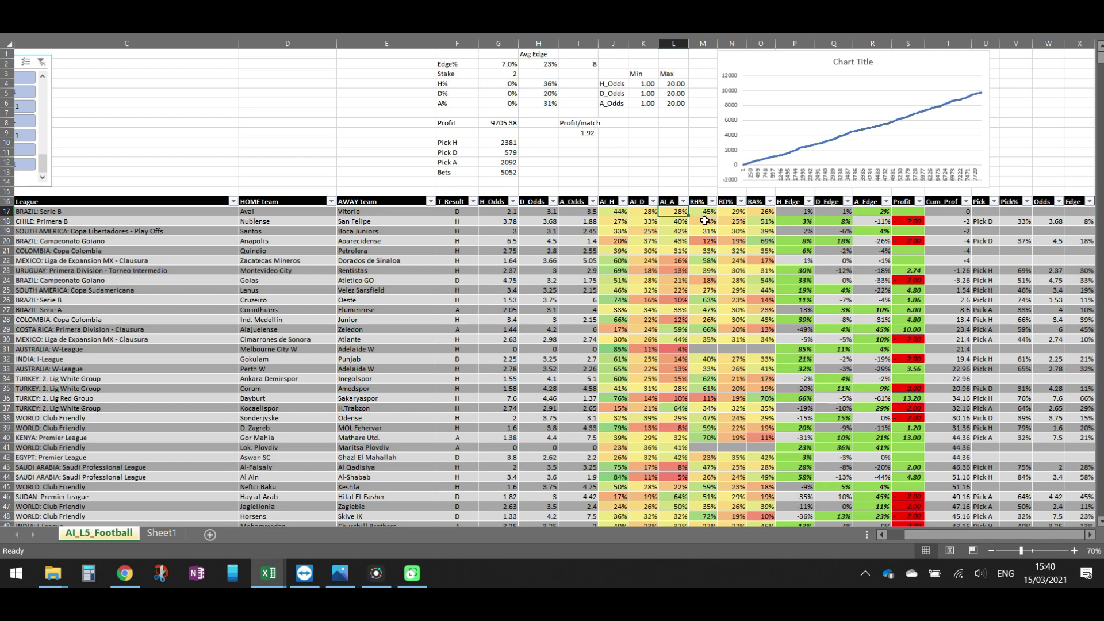
{"action": "left_click", "coordinate": [729, 216]}
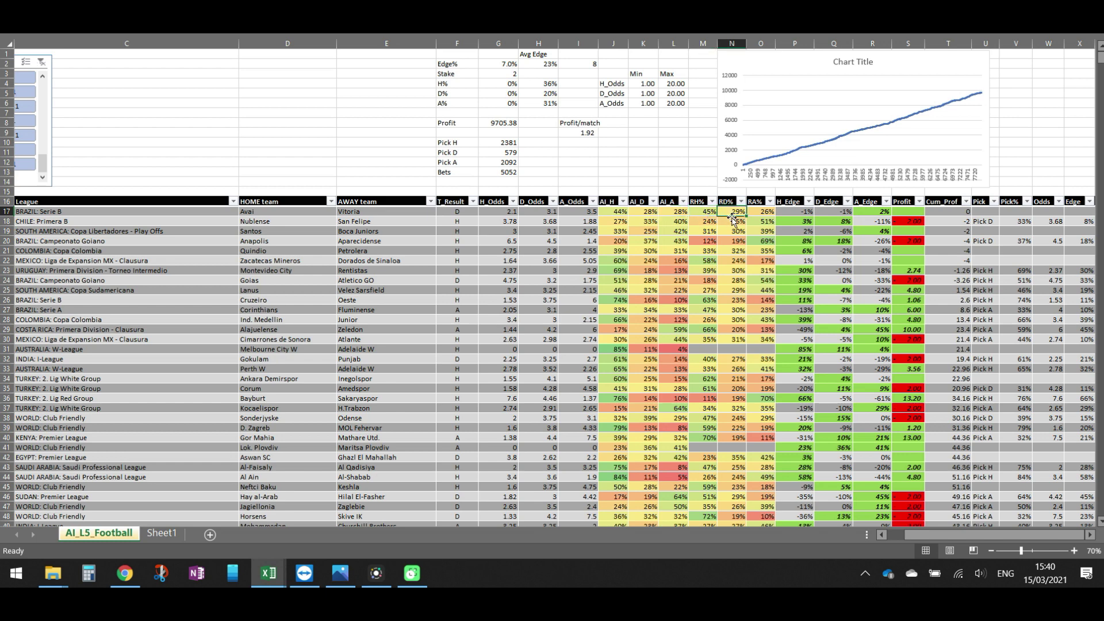
{"action": "left_click", "coordinate": [759, 214]}
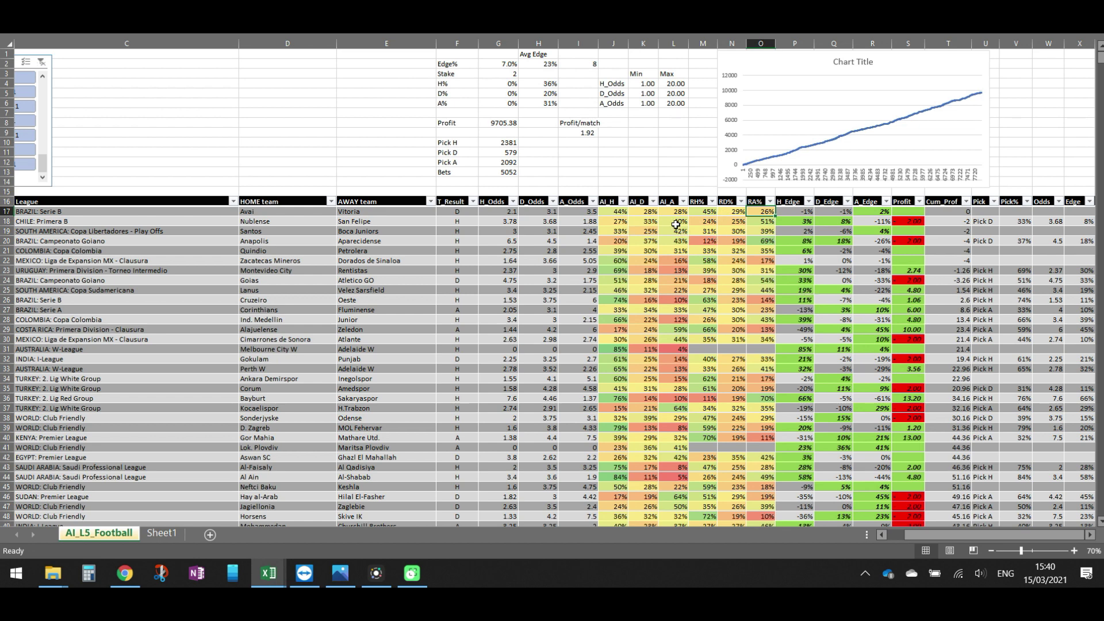
{"action": "left_click_drag", "start_coordinate": [621, 212], "coordinate": [677, 215]}
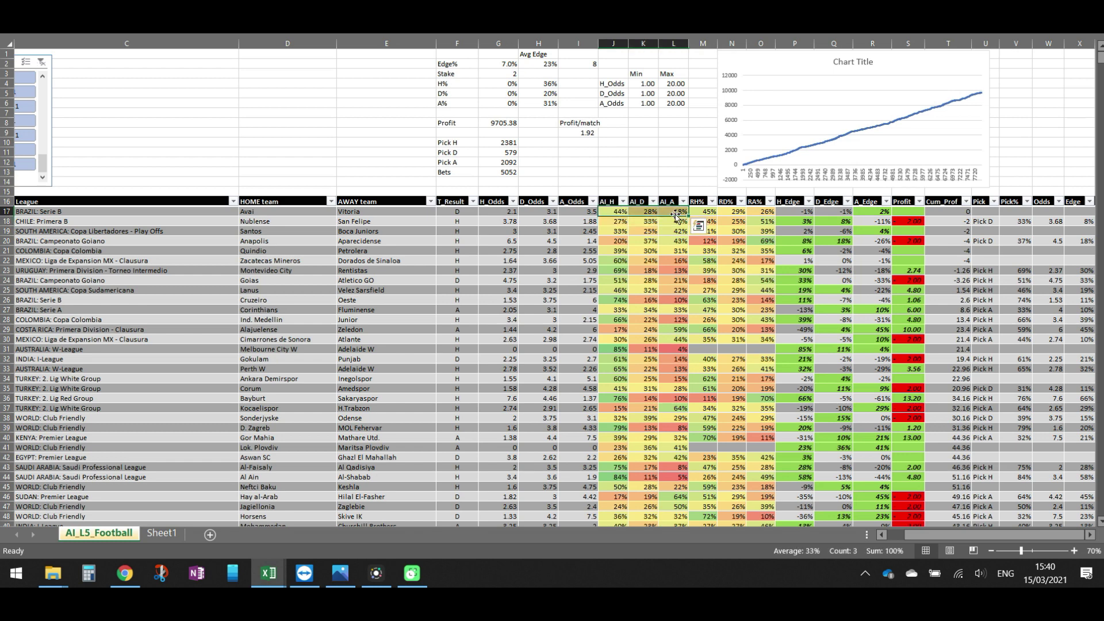
{"action": "left_click", "coordinate": [614, 211]}
{"action": "left_click_drag", "start_coordinate": [699, 212], "coordinate": [758, 212]}
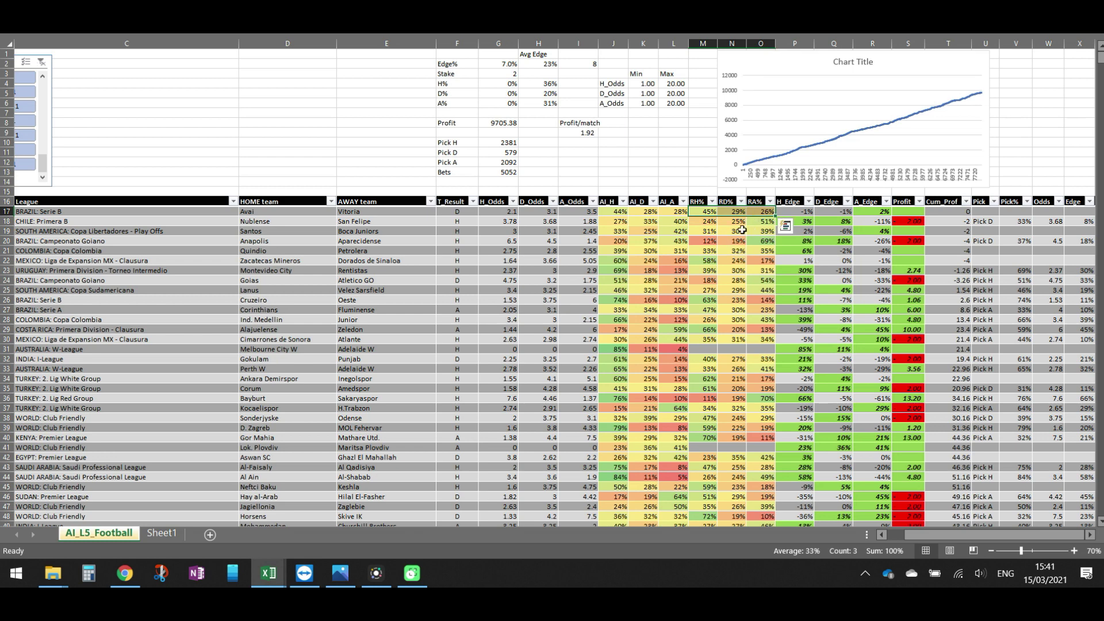
{"action": "left_click_drag", "start_coordinate": [791, 211], "coordinate": [862, 211]}
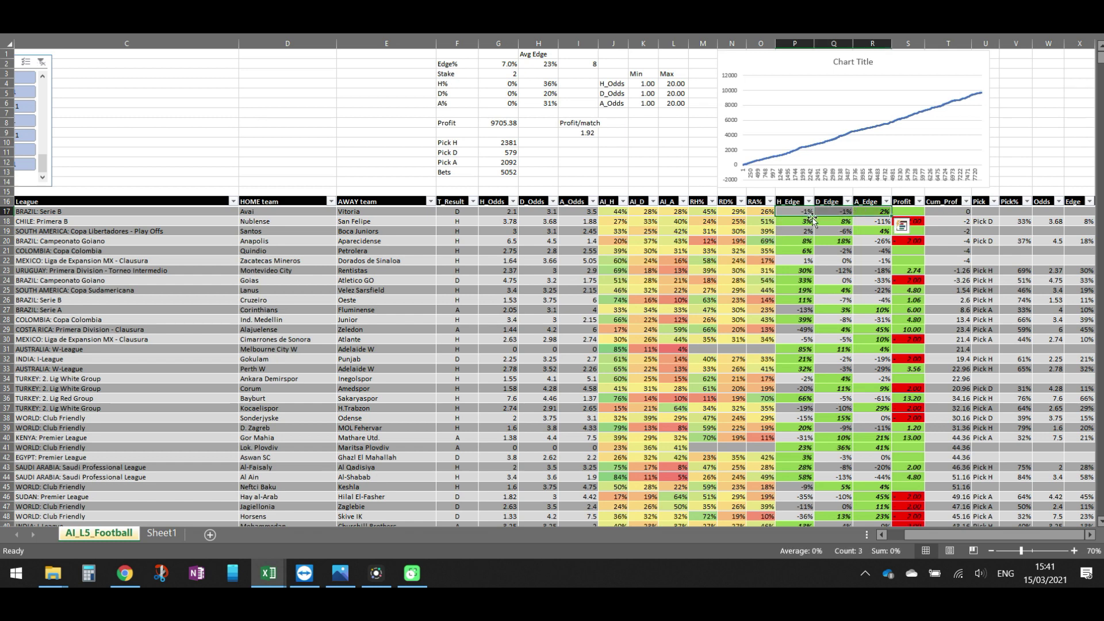
{"action": "left_click", "coordinate": [805, 212]}
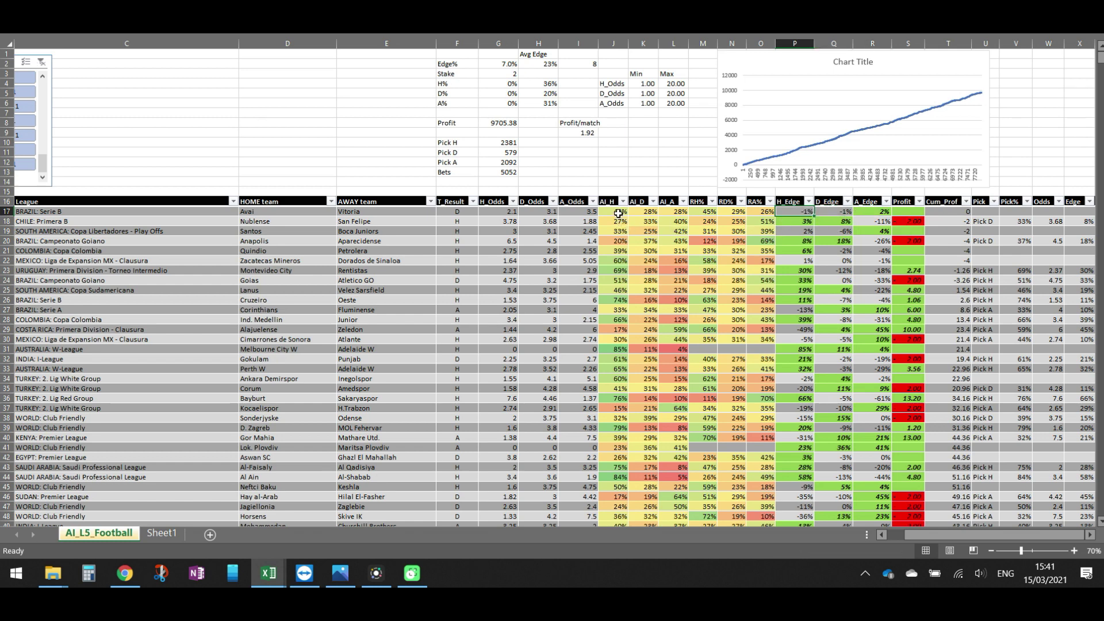
{"action": "left_click", "coordinate": [618, 212]}
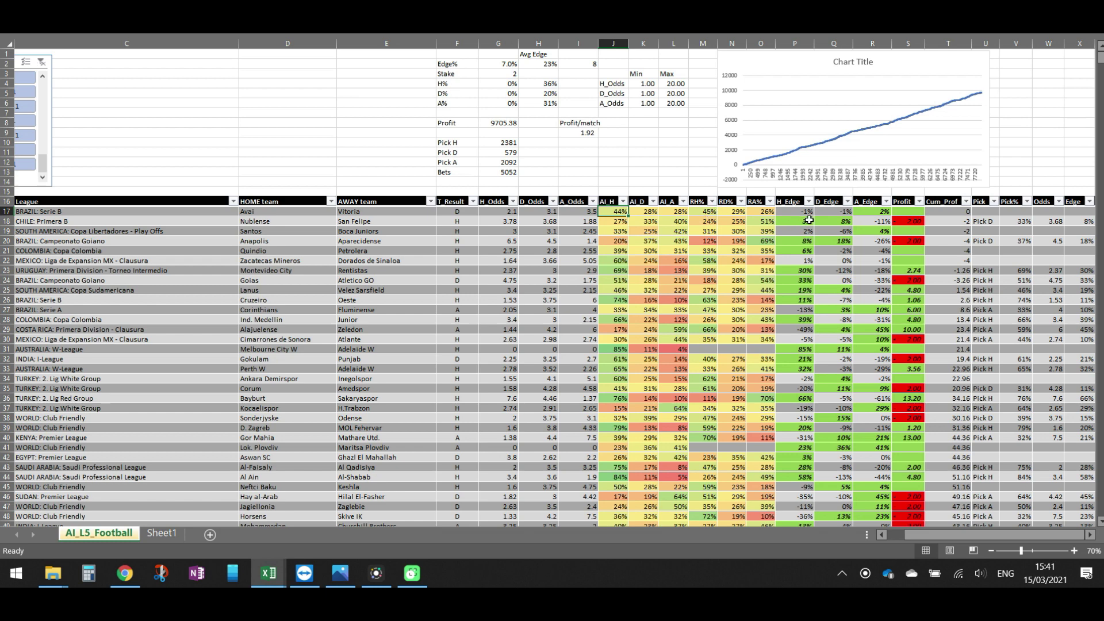
{"action": "left_click", "coordinate": [880, 212]}
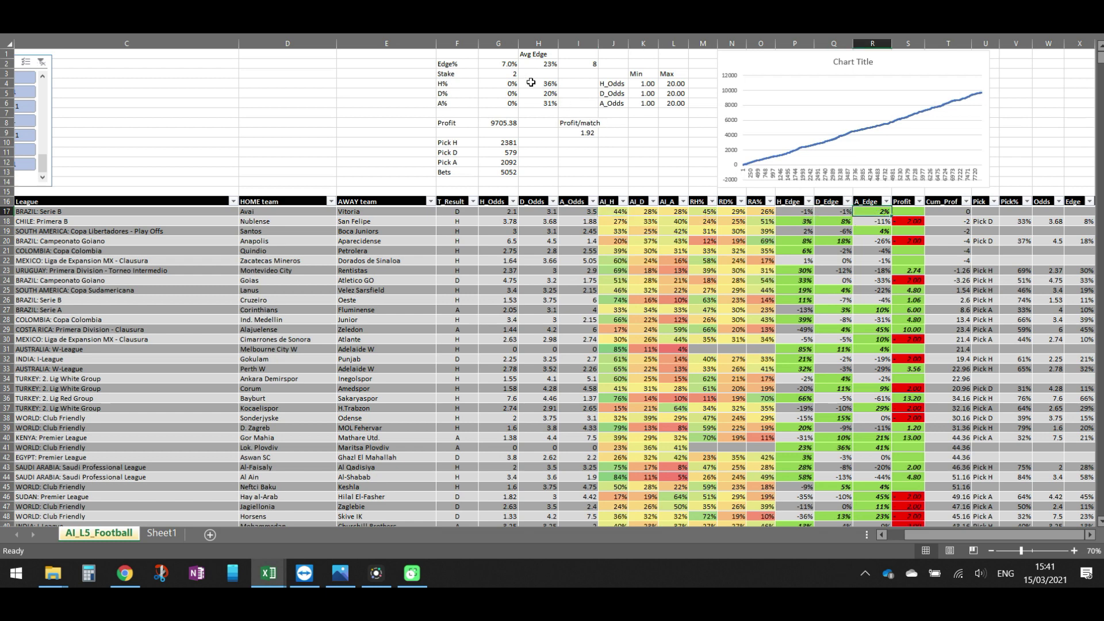
{"action": "left_click", "coordinate": [506, 65]}
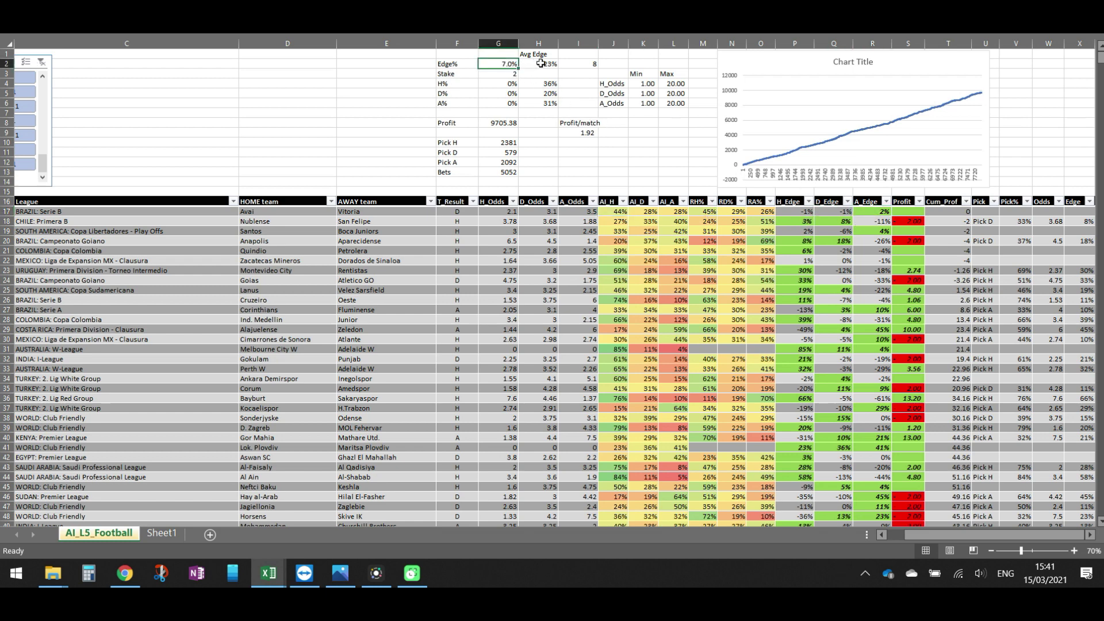
{"action": "left_click", "coordinate": [867, 216]}
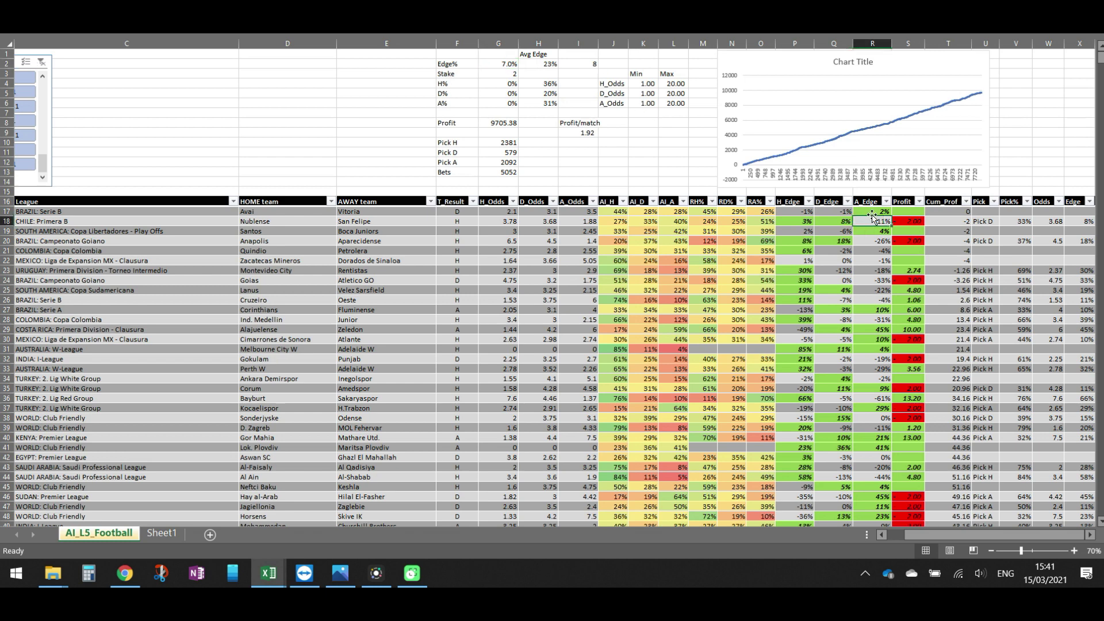
{"action": "left_click", "coordinate": [872, 211]}
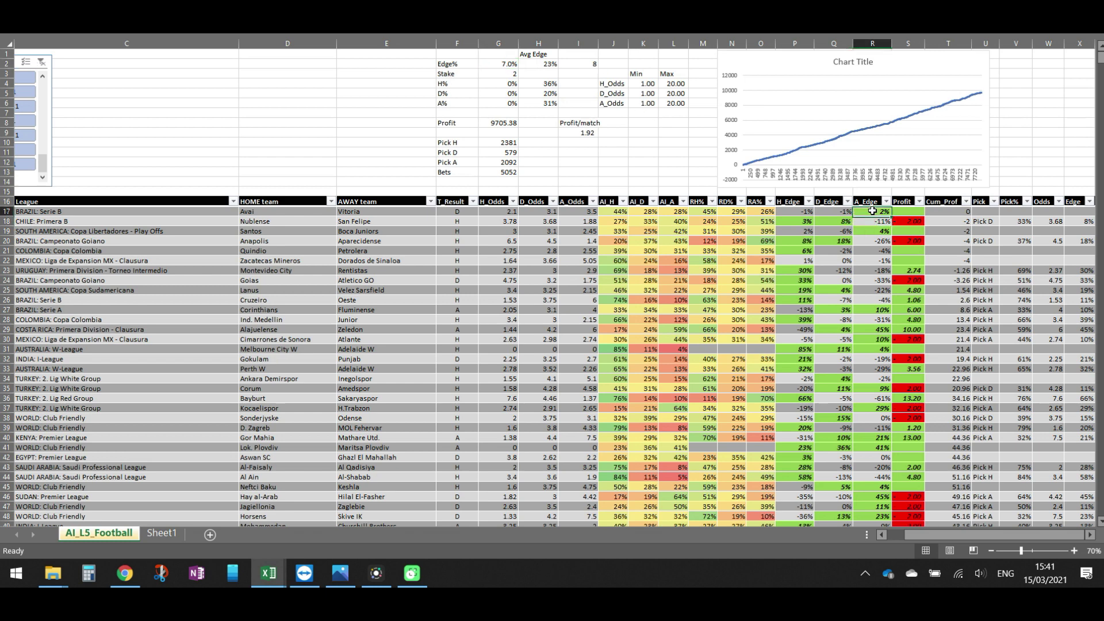
{"action": "left_click", "coordinate": [501, 65]}
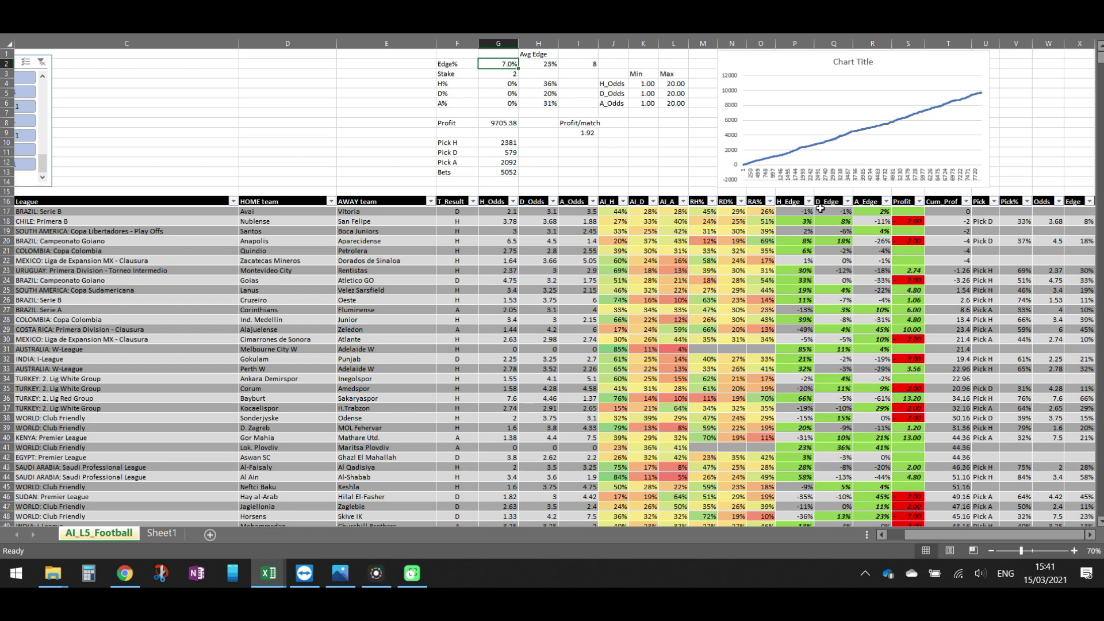
{"action": "left_click", "coordinate": [809, 211]}
{"action": "left_click", "coordinate": [838, 210]}
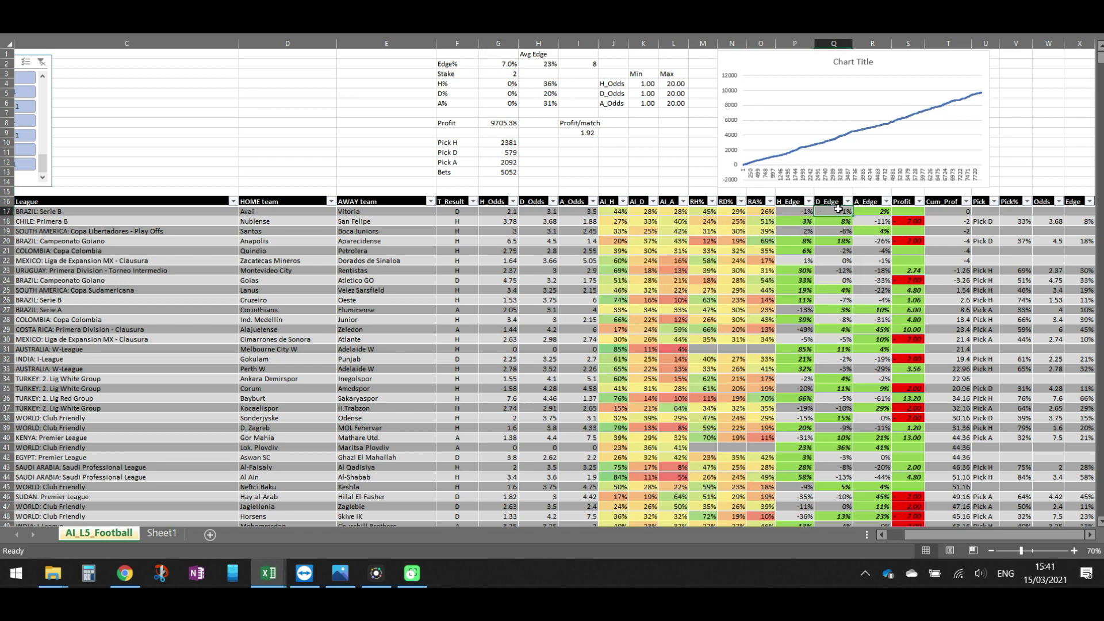
{"action": "left_click", "coordinate": [873, 211]}
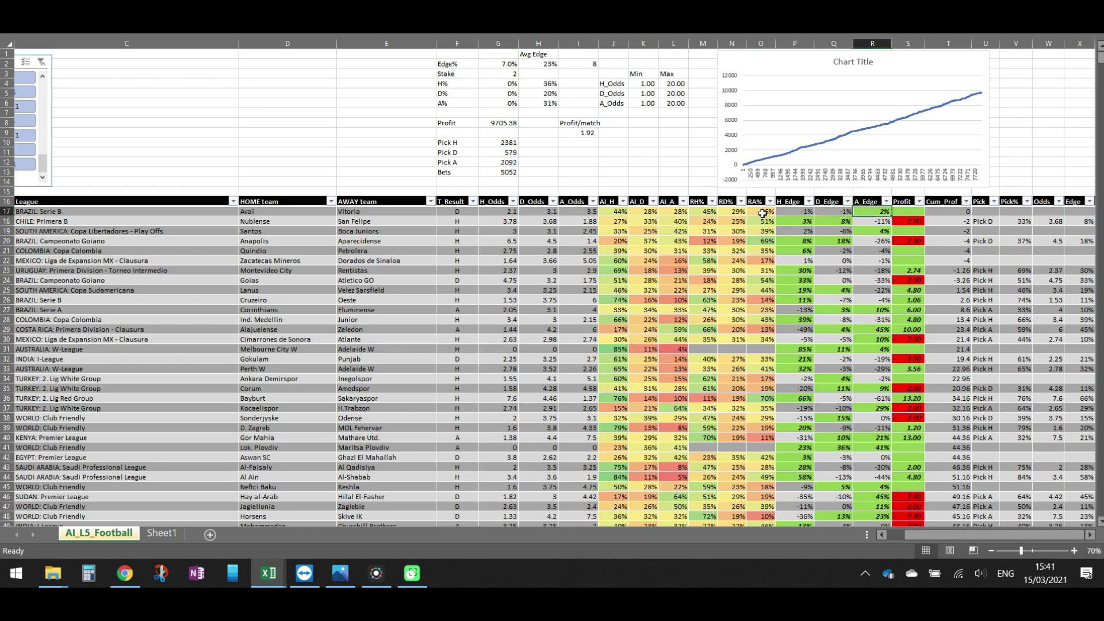
{"action": "left_click", "coordinate": [762, 212]}
{"action": "left_click", "coordinate": [677, 212]}
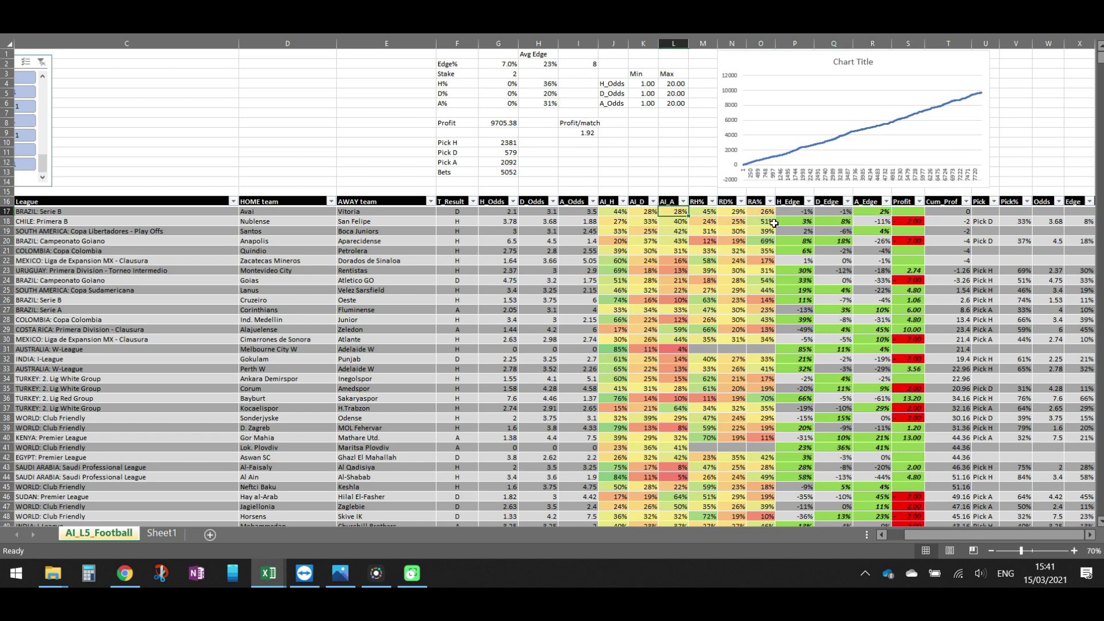
{"action": "left_click", "coordinate": [769, 213]}
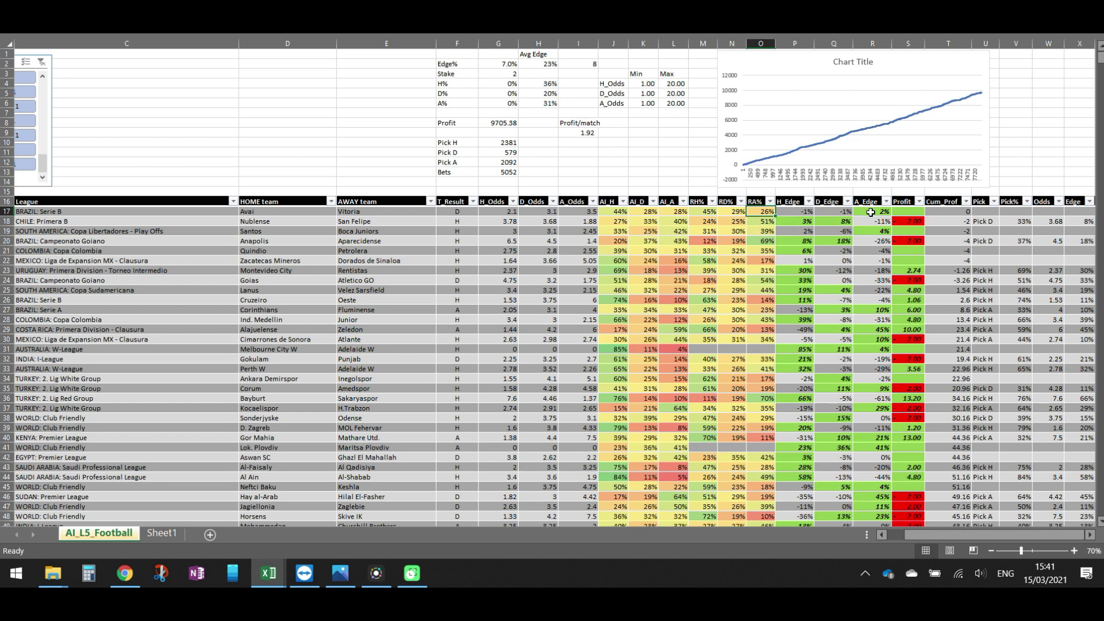
{"action": "left_click", "coordinate": [870, 212]}
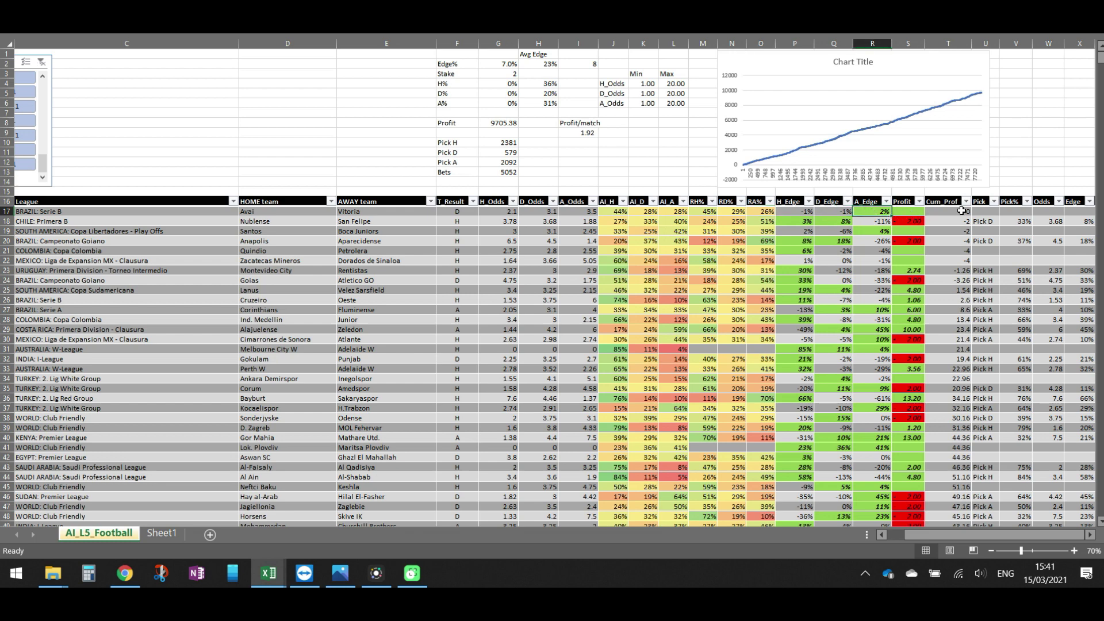
{"action": "left_click", "coordinate": [983, 212]}
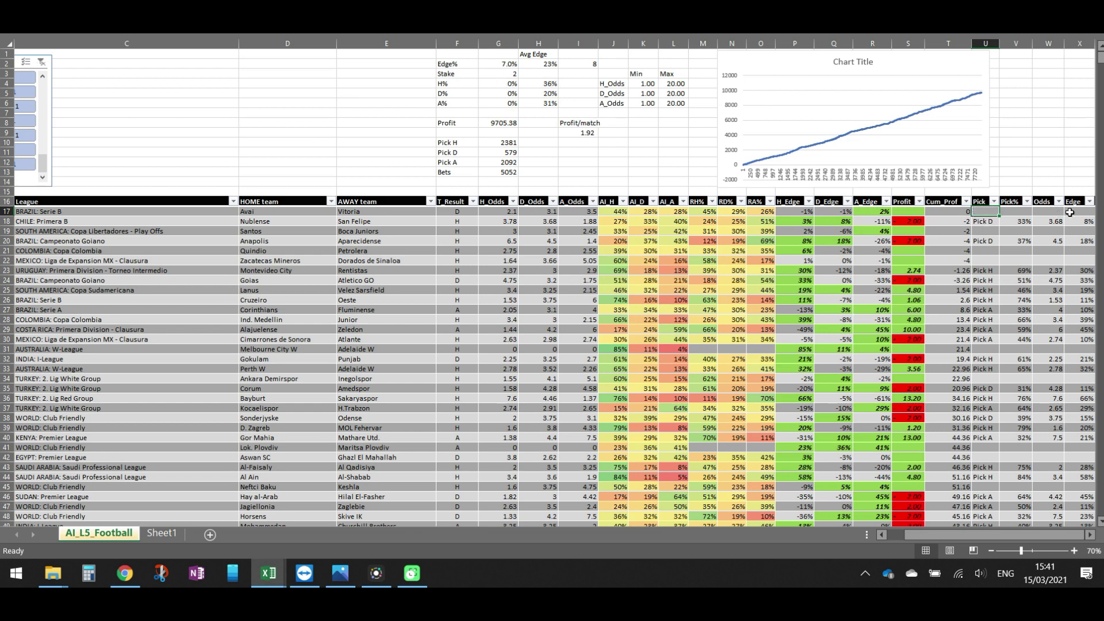
{"action": "left_click_drag", "start_coordinate": [1087, 211], "coordinate": [1091, 240]}
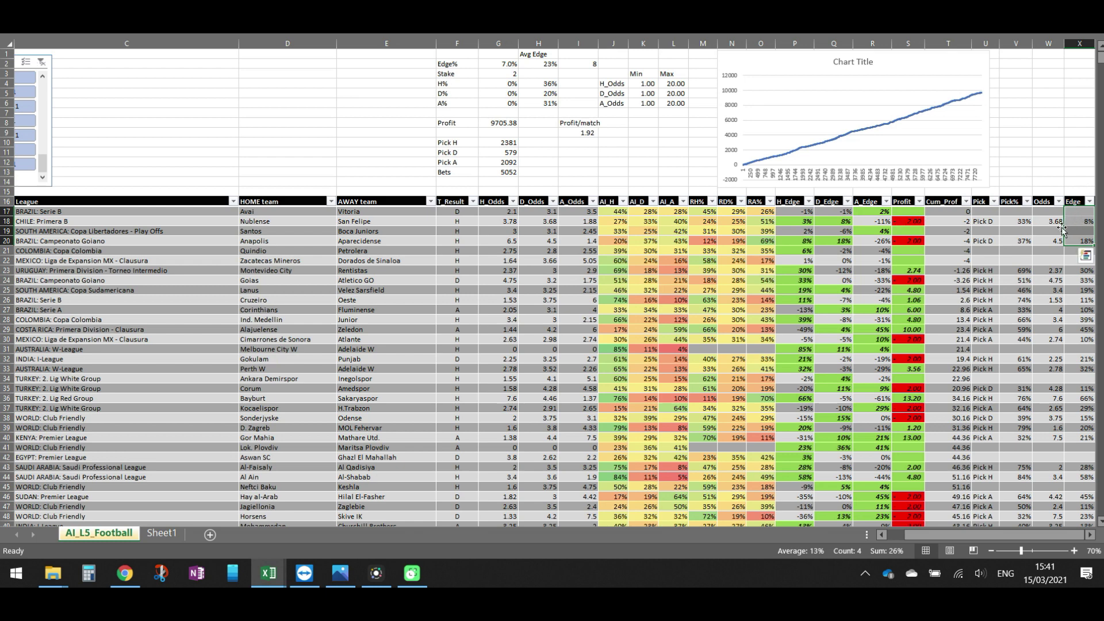
{"action": "left_click", "coordinate": [1080, 223]}
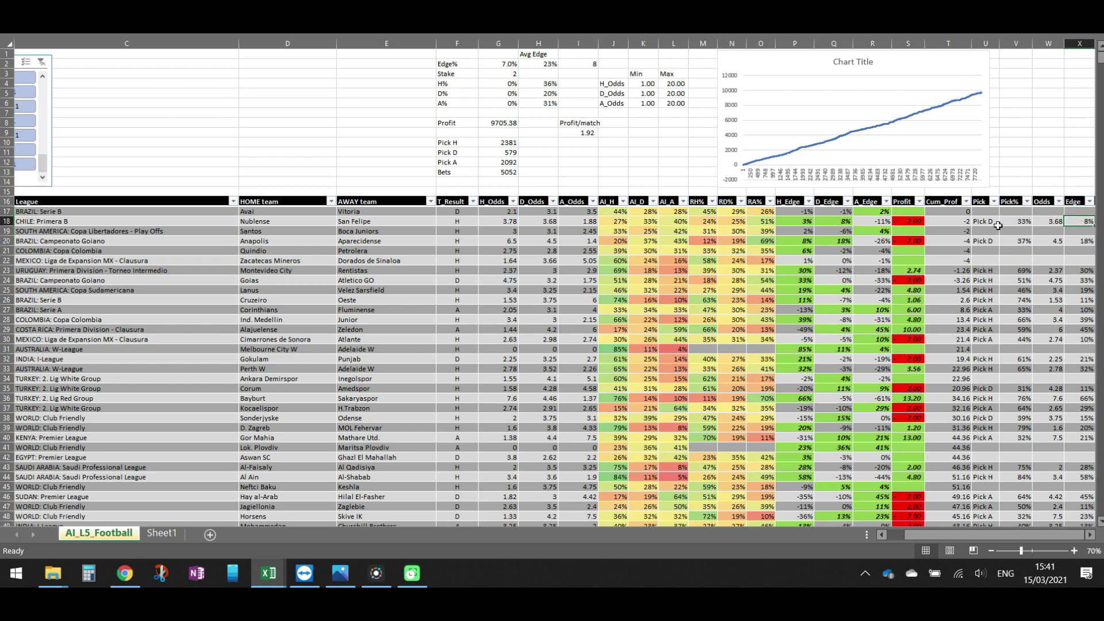
{"action": "left_click", "coordinate": [842, 222]}
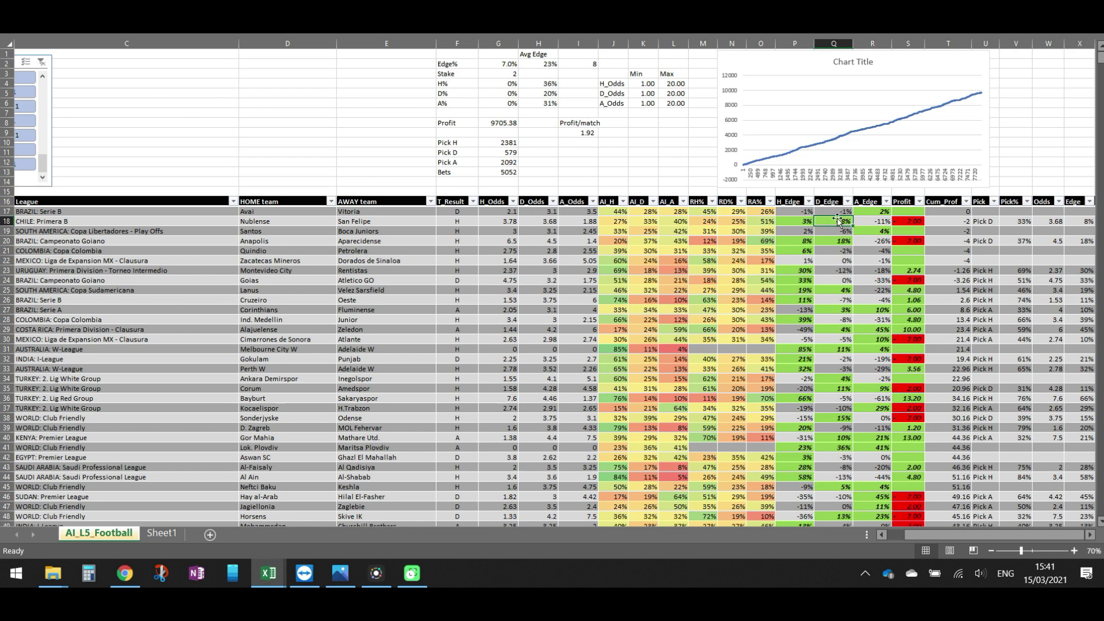
{"action": "left_click_drag", "start_coordinate": [807, 243], "coordinate": [830, 242]}
{"action": "left_click", "coordinate": [811, 241]}
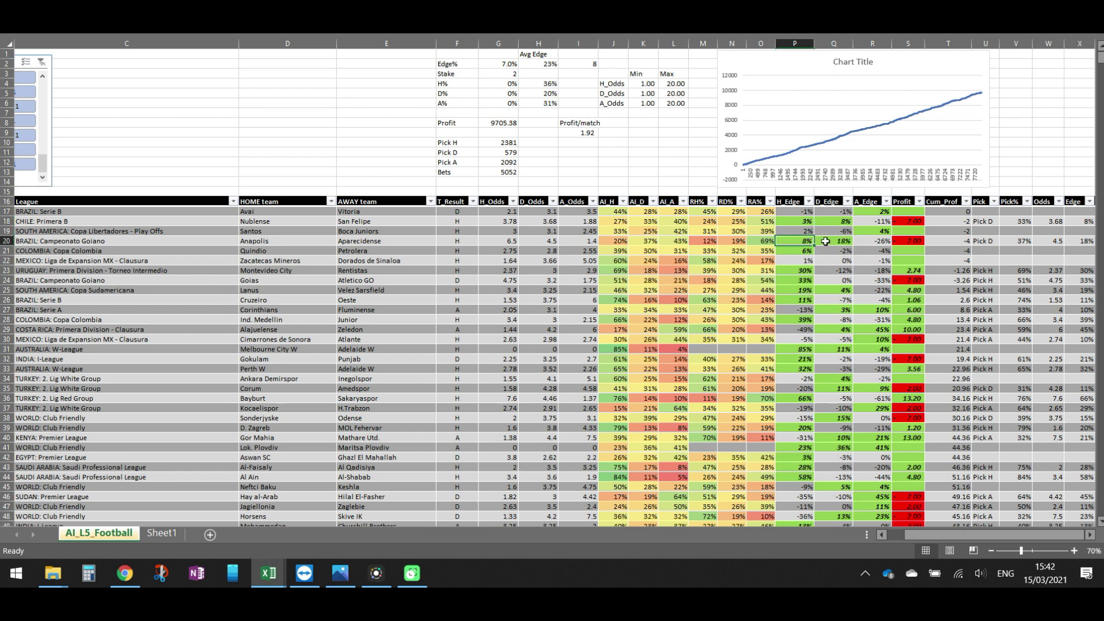
{"action": "left_click", "coordinate": [832, 241]}
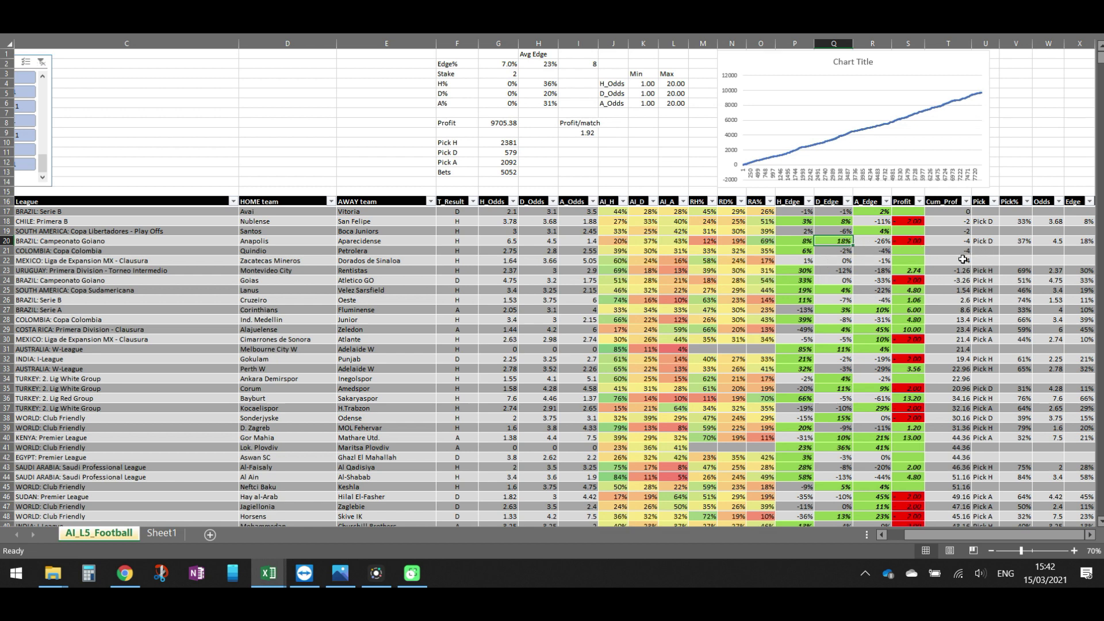
{"action": "left_click", "coordinate": [908, 223]}
{"action": "left_click", "coordinate": [908, 241]}
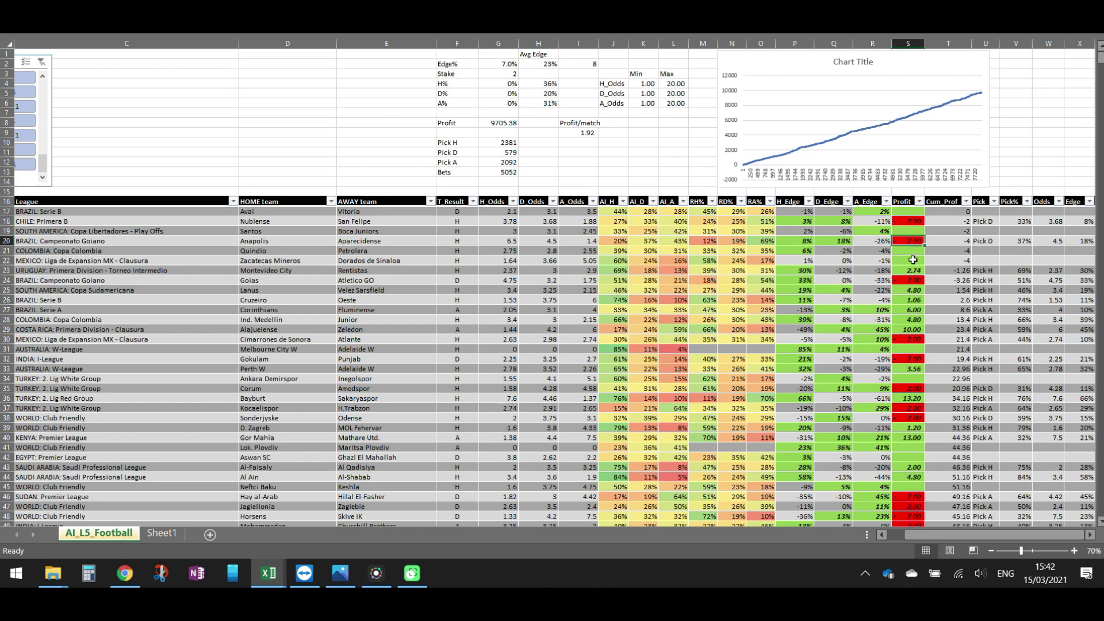
{"action": "left_click", "coordinate": [909, 271]}
{"action": "left_click", "coordinate": [909, 280]}
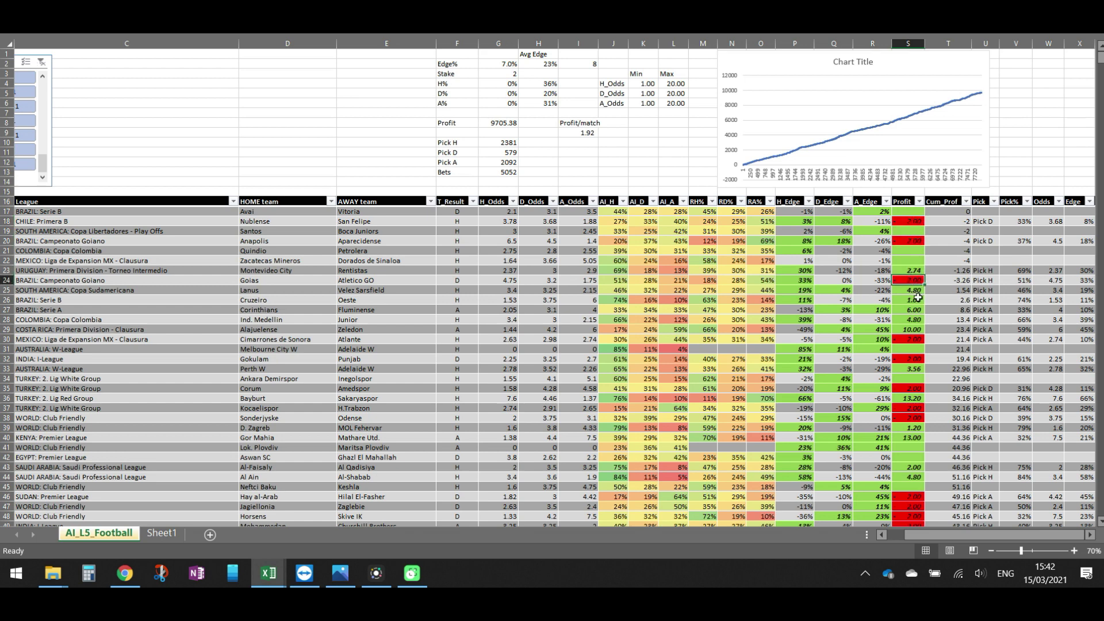
{"action": "left_click_drag", "start_coordinate": [914, 292], "coordinate": [912, 326]}
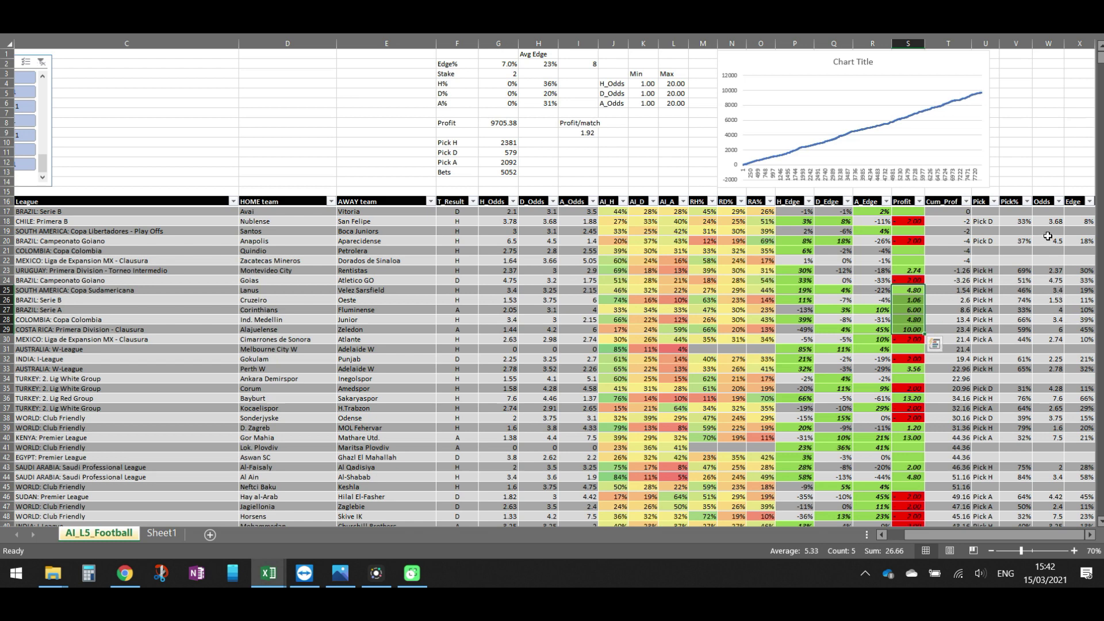
{"action": "left_click", "coordinate": [1050, 224]}
{"action": "left_click", "coordinate": [1052, 242]}
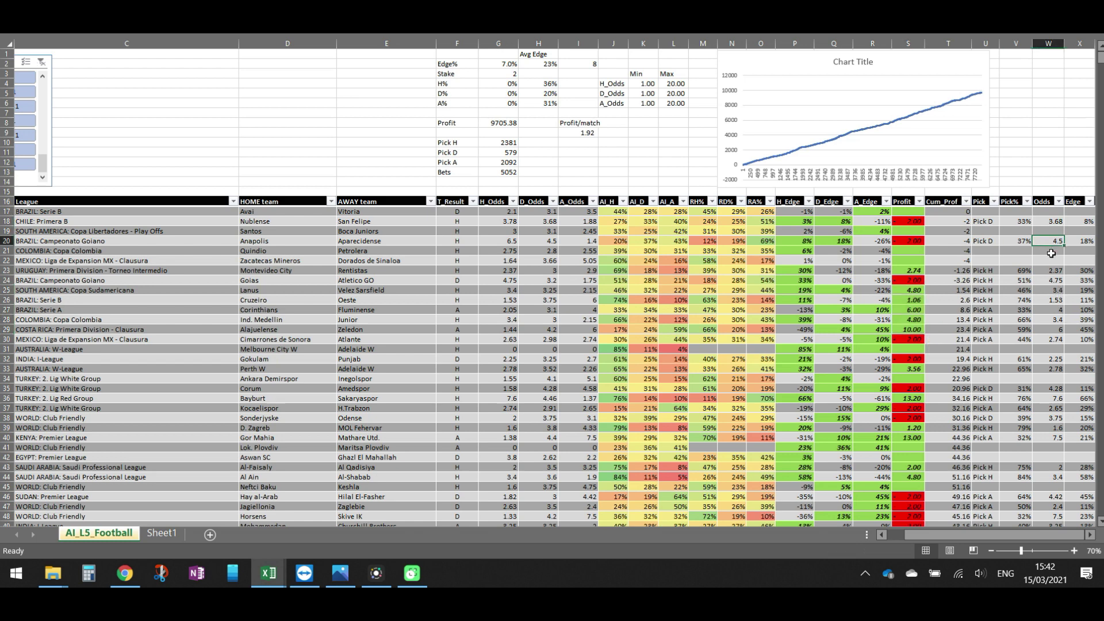
{"action": "left_click", "coordinate": [1053, 270]}
{"action": "left_click", "coordinate": [1053, 279]}
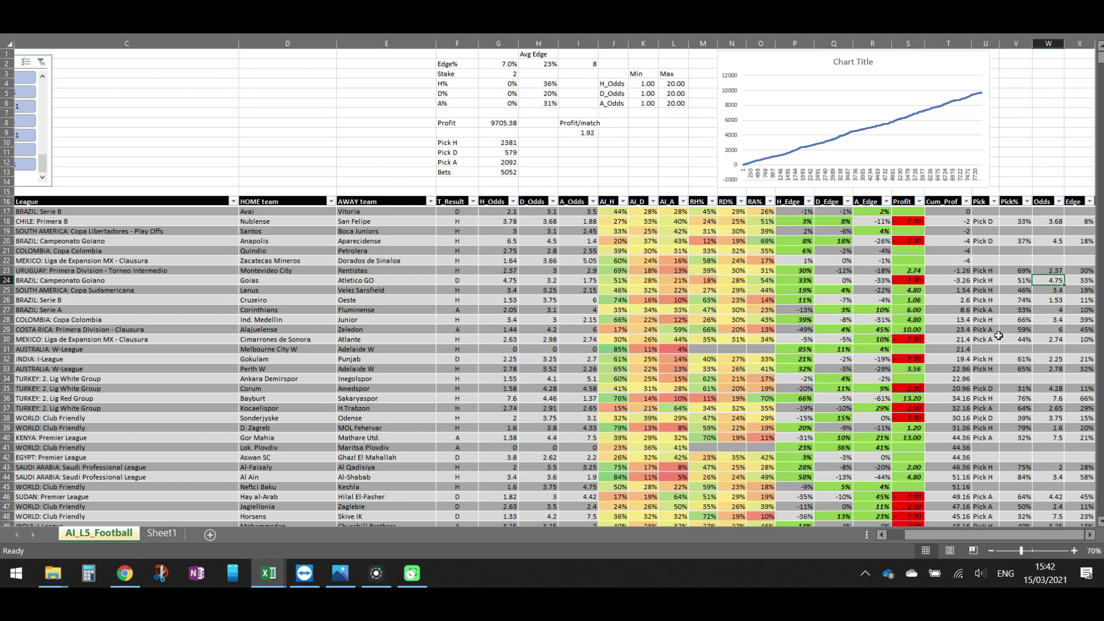
{"action": "scroll", "coordinate": [997, 318], "scroll_direction": "down", "scroll_amount": 3}
{"action": "scroll", "coordinate": [986, 344], "scroll_direction": "up", "scroll_amount": 3}
{"action": "left_click", "coordinate": [163, 533]}
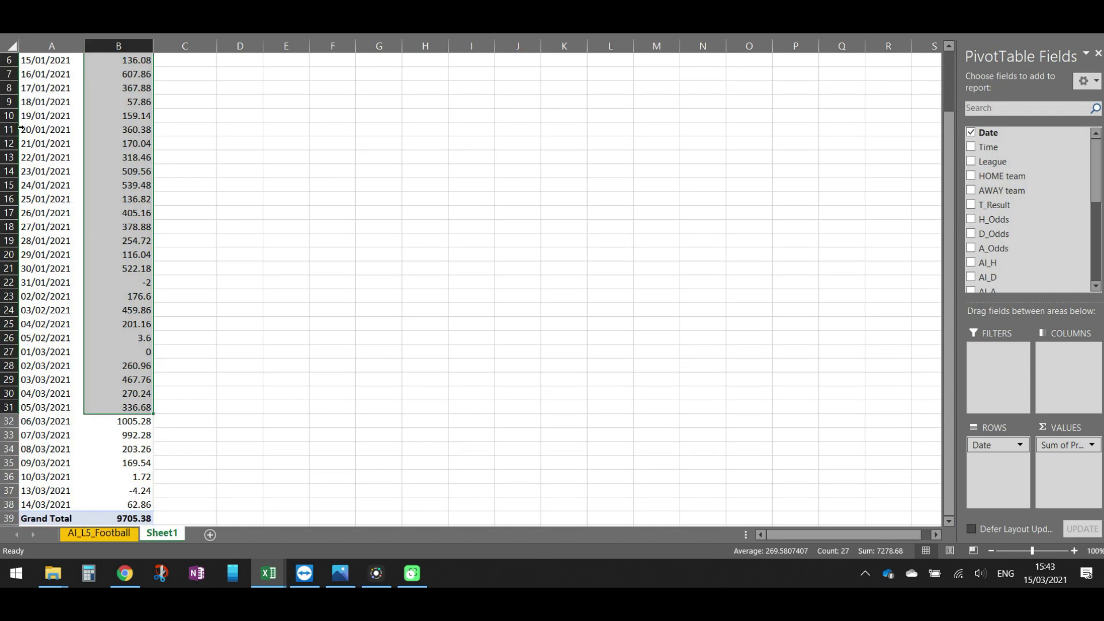
{"action": "scroll", "coordinate": [76, 187], "scroll_direction": "up", "scroll_amount": 1}
{"action": "left_click", "coordinate": [115, 210]}
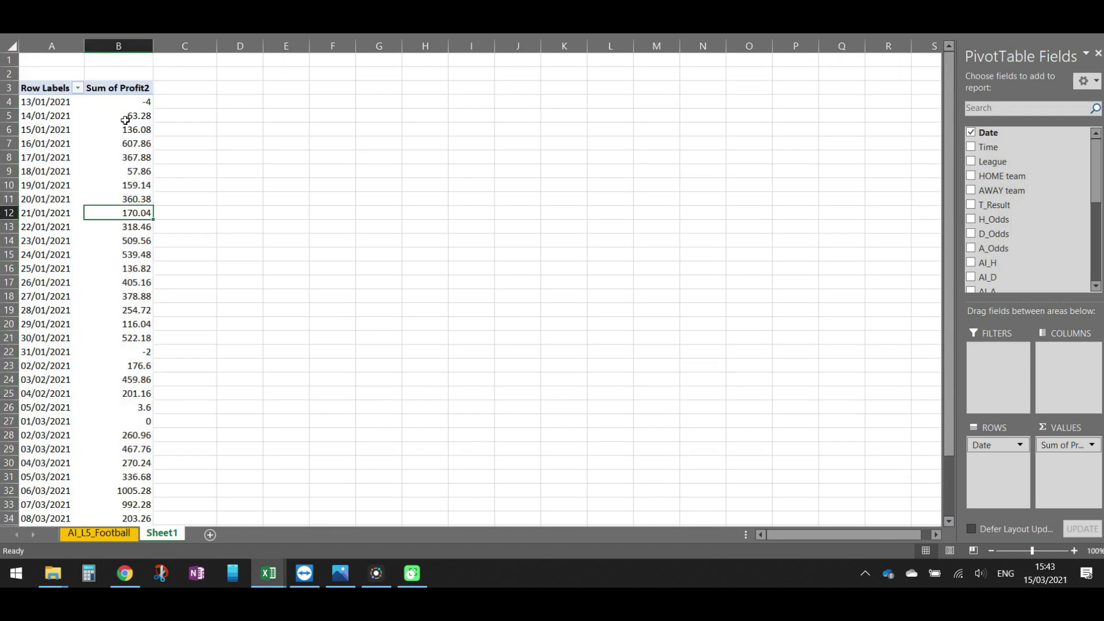
{"action": "left_click_drag", "start_coordinate": [126, 117], "coordinate": [131, 339]}
{"action": "scroll", "coordinate": [133, 353], "scroll_direction": "down", "scroll_amount": 6}
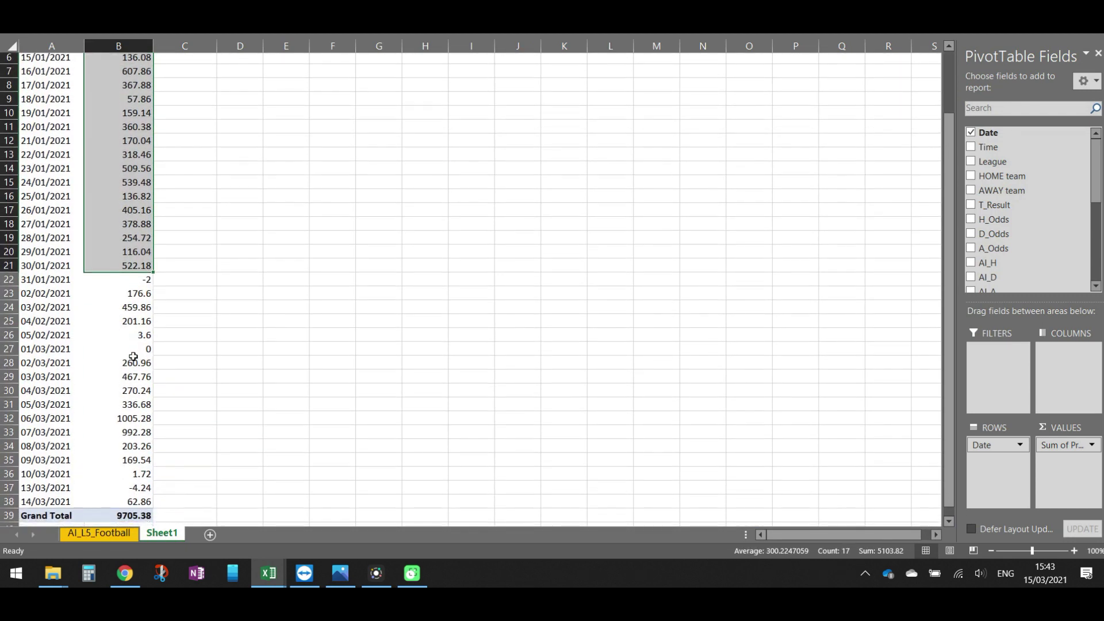
{"action": "scroll", "coordinate": [133, 364], "scroll_direction": "up", "scroll_amount": 1}
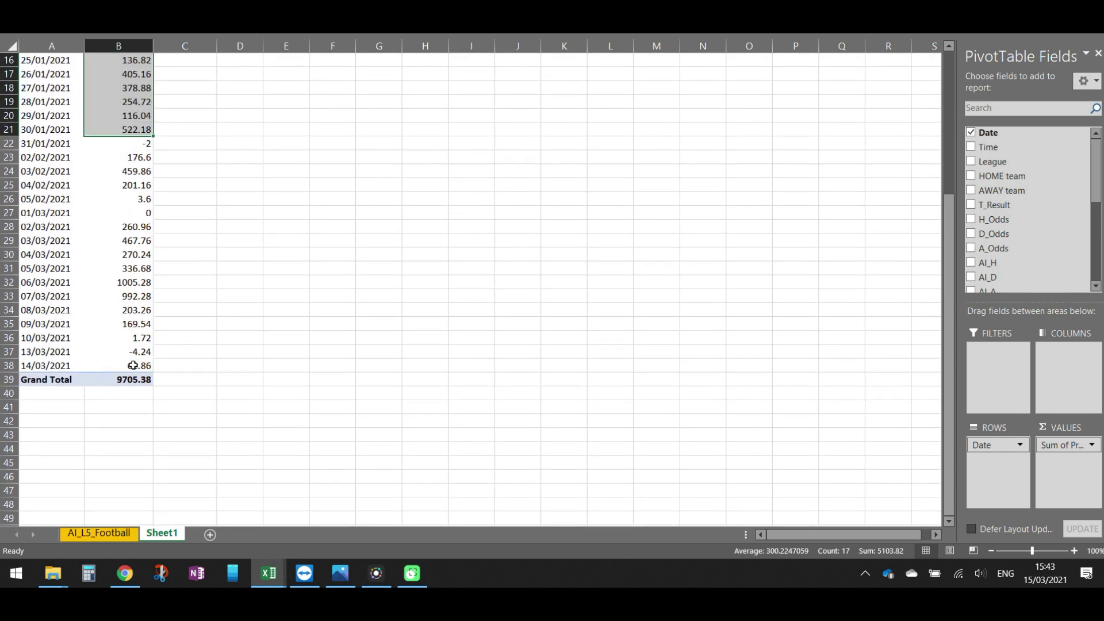
{"action": "scroll", "coordinate": [133, 365], "scroll_direction": "up", "scroll_amount": 5}
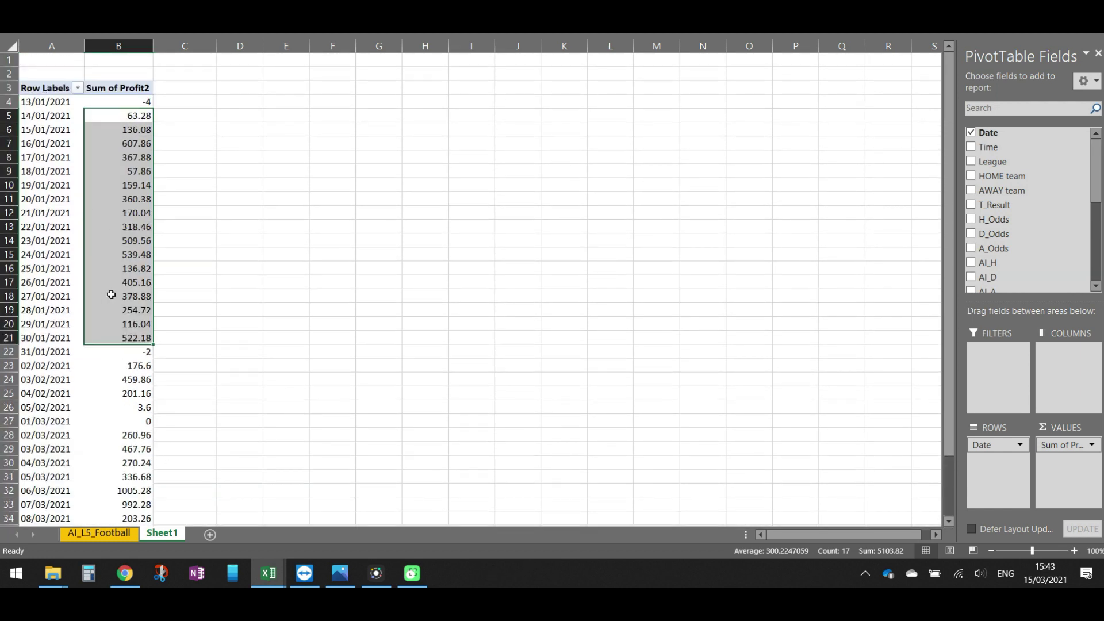
{"action": "scroll", "coordinate": [111, 295], "scroll_direction": "down", "scroll_amount": 5}
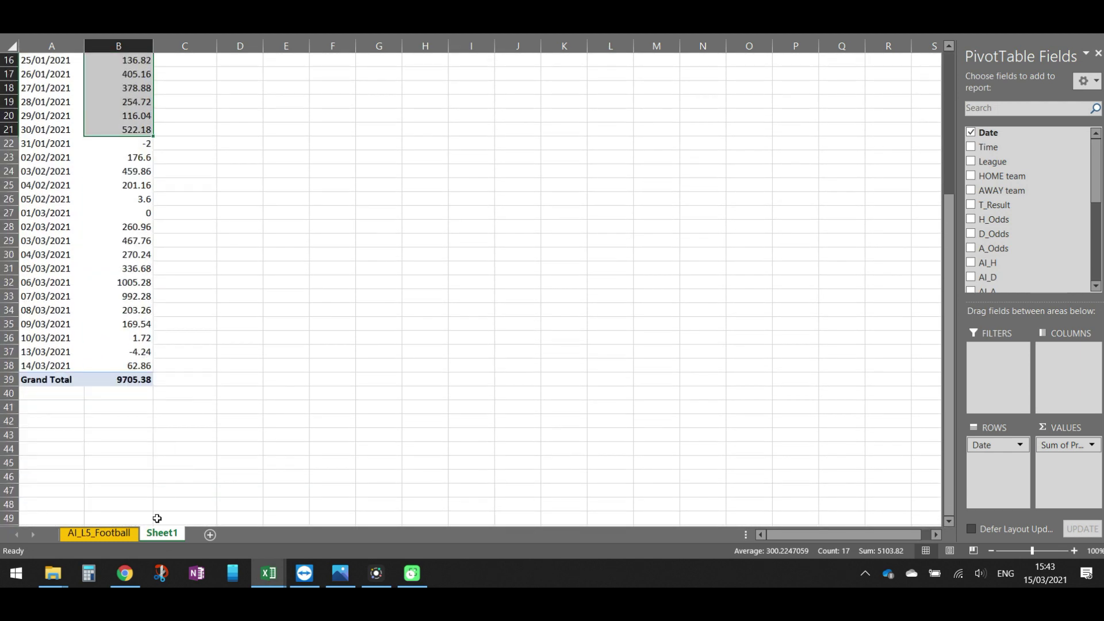
{"action": "left_click", "coordinate": [100, 533]}
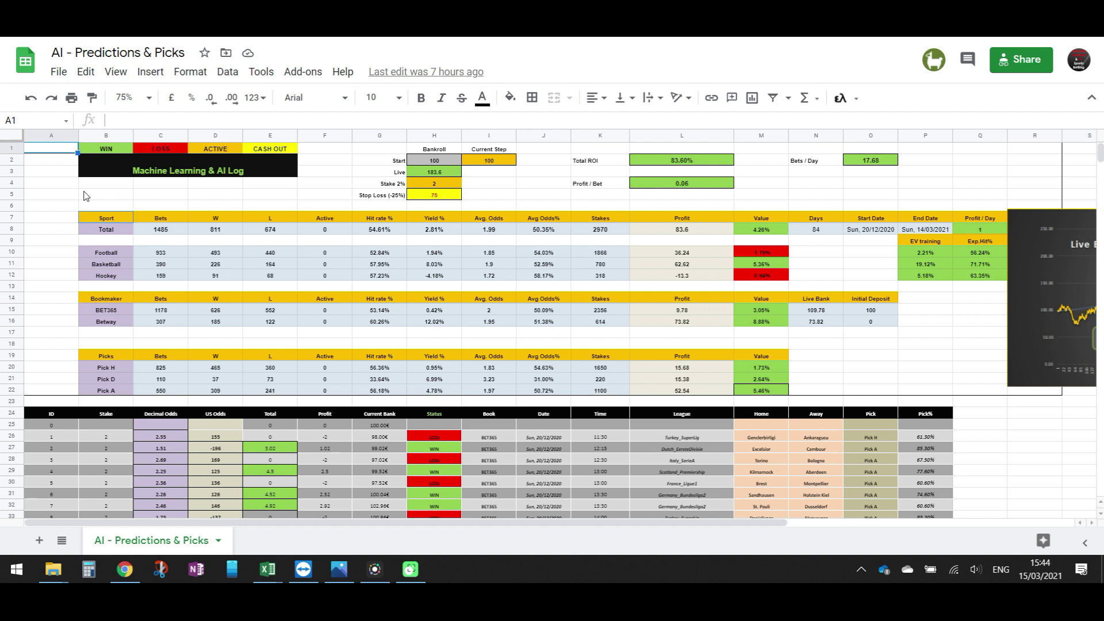
Select cells A4:B5 in the AI - Predictions & Picks log
{"action": "left_click_drag", "start_coordinate": [74, 184], "coordinate": [266, 198]}
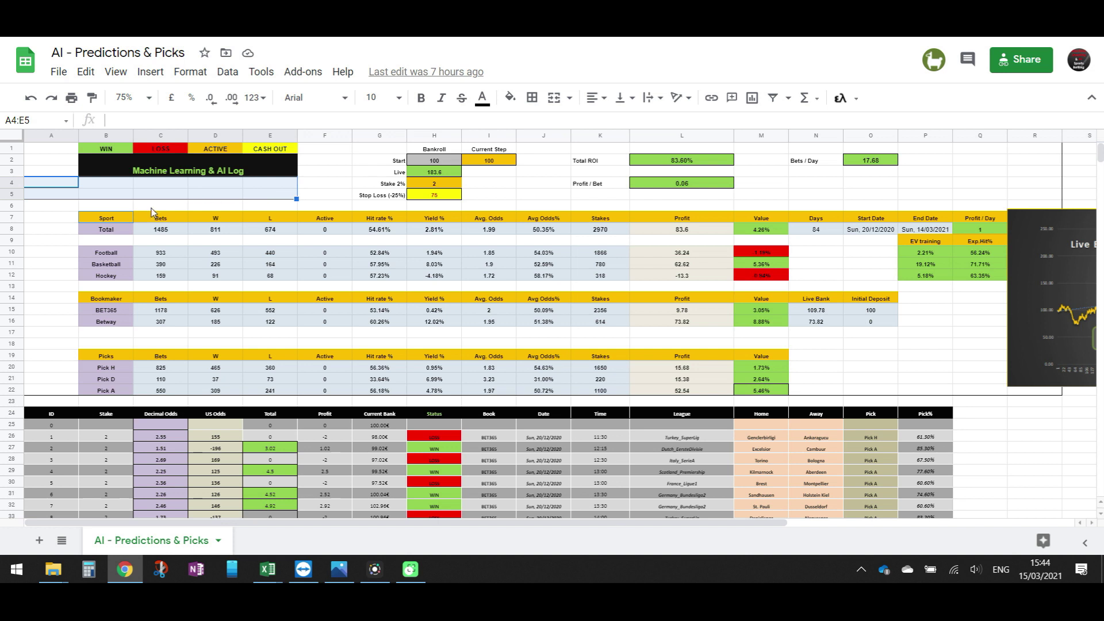